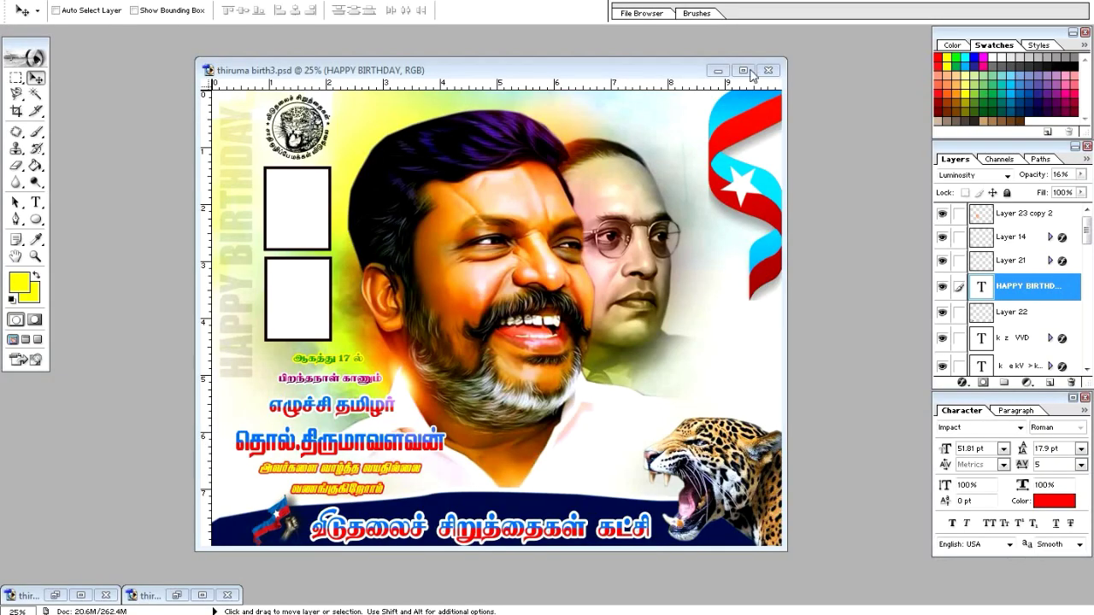
Step: Maximize the poster window, zoom in to 33.33% and scroll around the poster
left_click(750, 72)
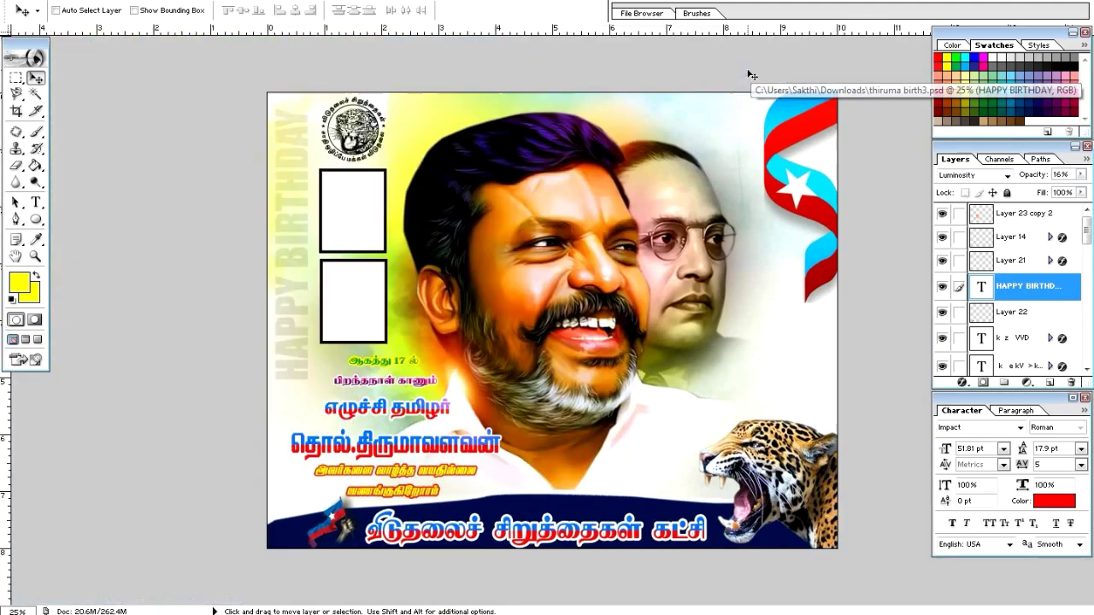
key("z")
left_click(648, 363)
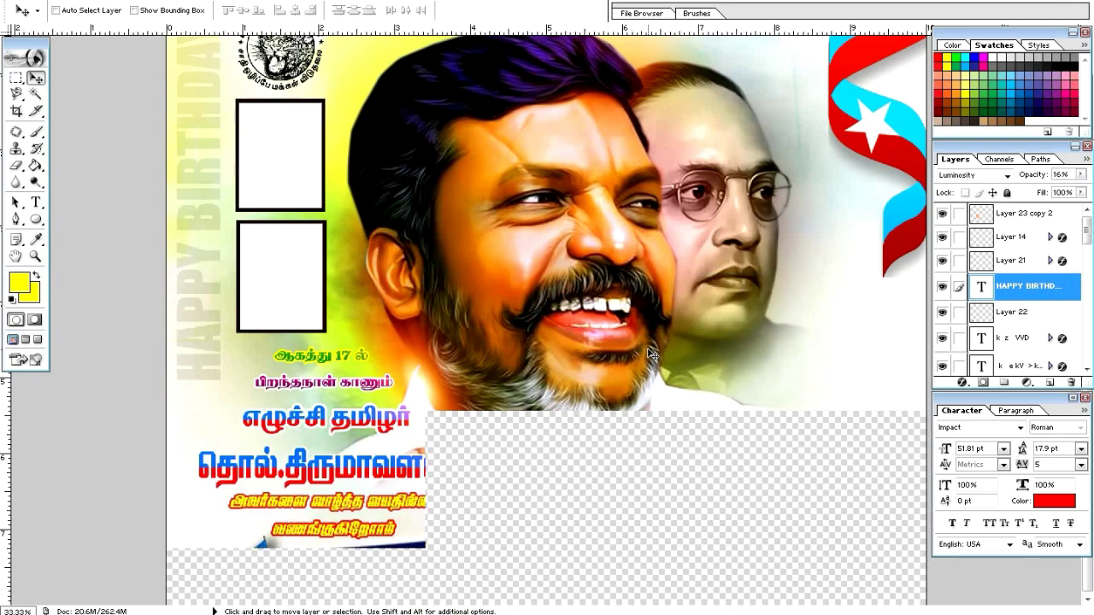
scroll(658, 354, "up", 2)
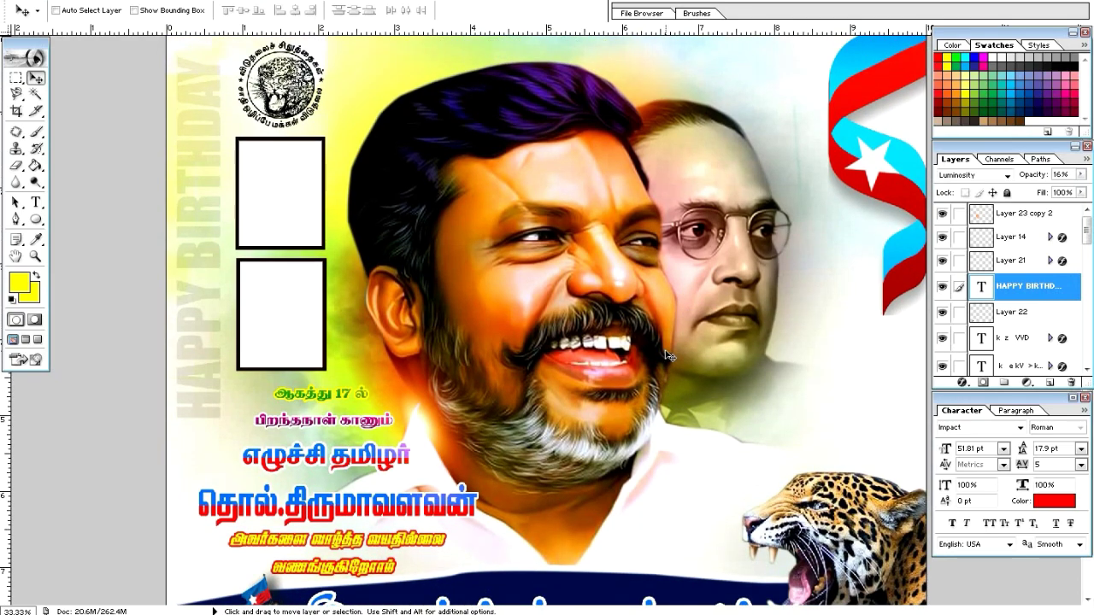
scroll(669, 355, "down", 1)
scroll(669, 356, "down", 1)
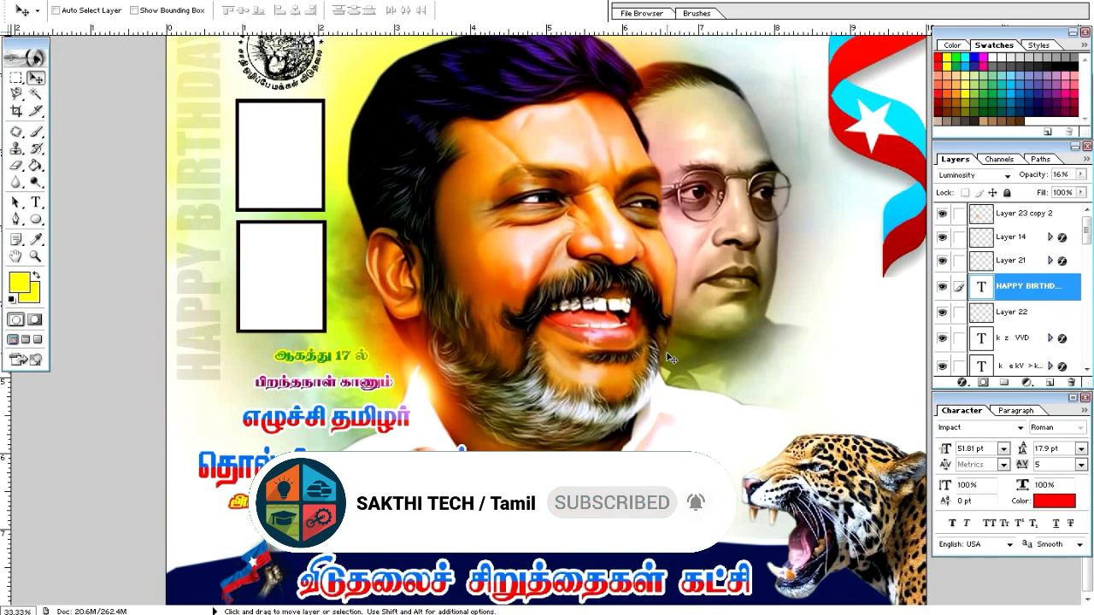
scroll(670, 359, "up", 1)
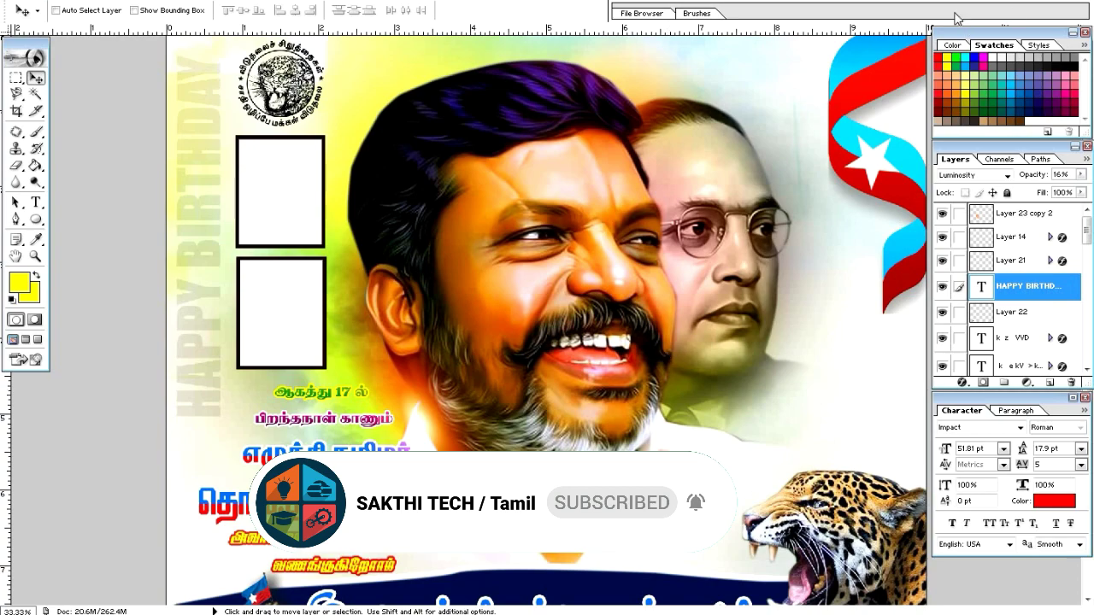
Step: Zoom back out to 25% and collapse the Character panel
key("ctrl+space")
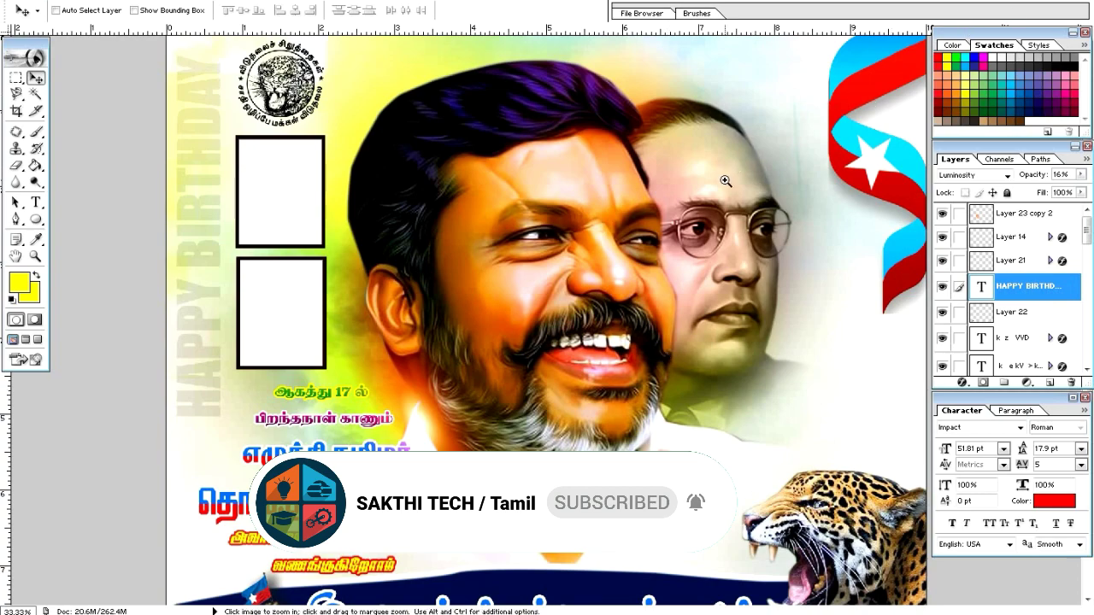
left_click(725, 181, "ctrl+alt")
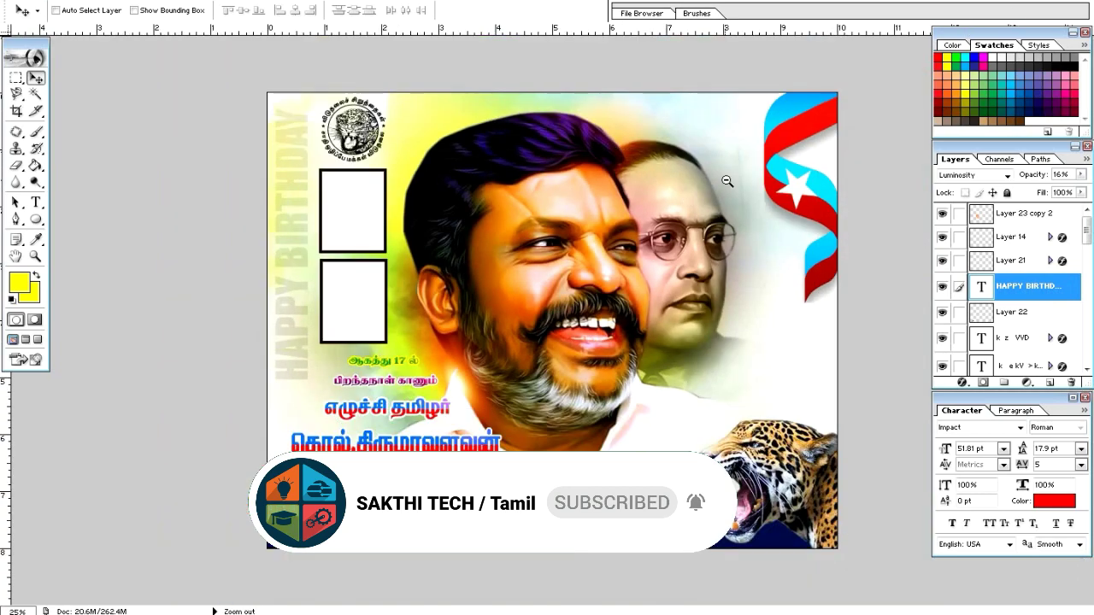
left_click(1072, 399)
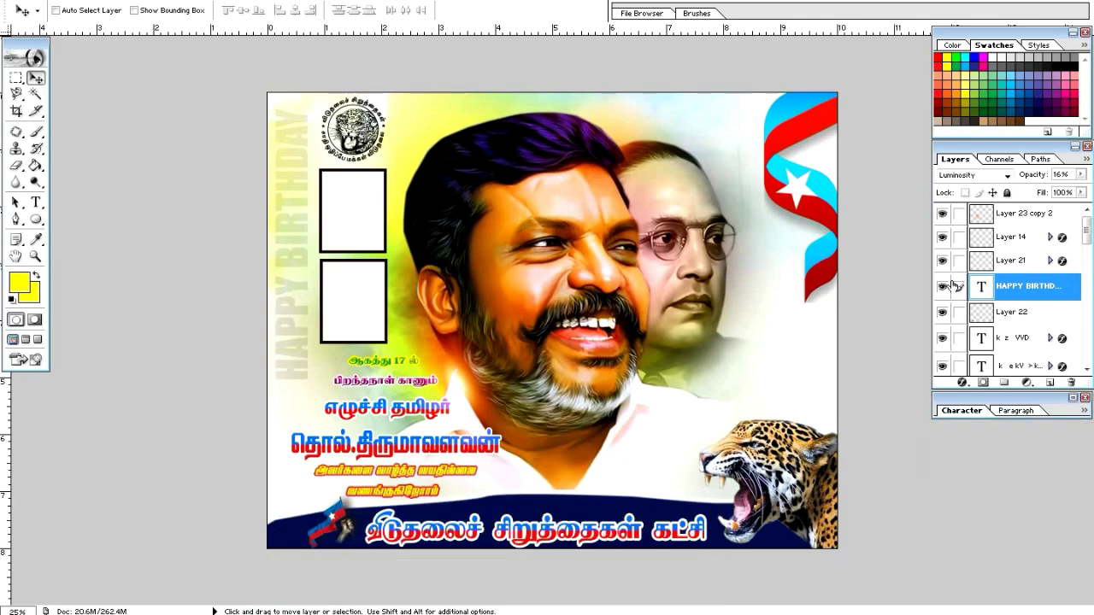
right_click(514, 206)
left_click(533, 214)
mouse_move(500, 202)
left_mouse_down()
mouse_move(406, 217)
mouse_move(500, 207)
left_mouse_up()
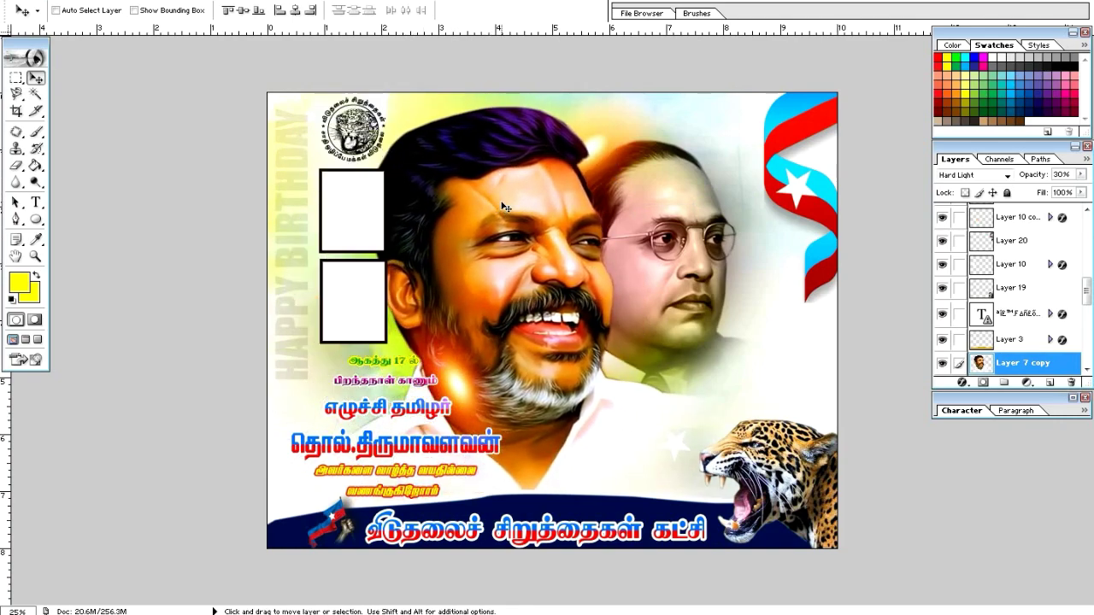
right_click(678, 203)
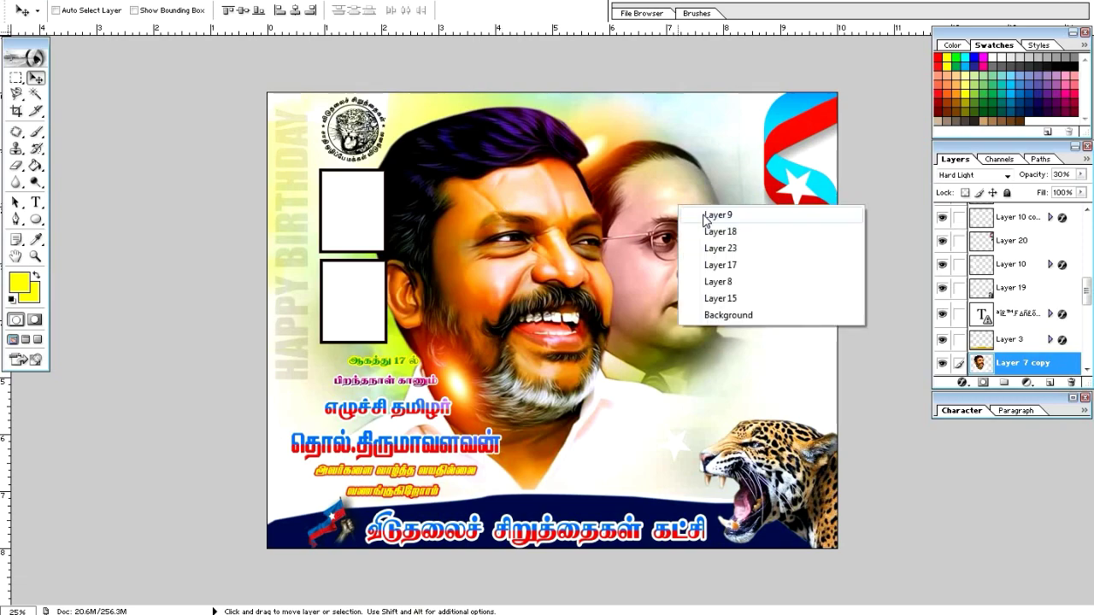
left_click(710, 214)
mouse_move(736, 210)
left_mouse_down()
mouse_move(718, 194)
mouse_move(728, 229)
left_mouse_up()
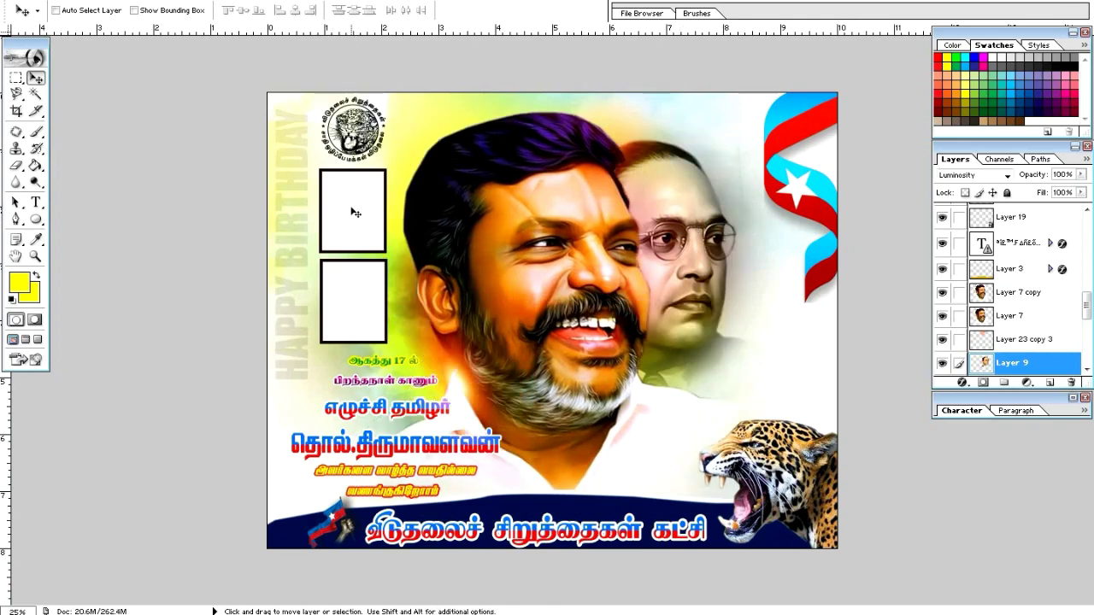
right_click(355, 212)
left_click(376, 220)
mouse_move(370, 221)
left_mouse_down()
mouse_move(413, 219)
mouse_move(373, 221)
left_mouse_up()
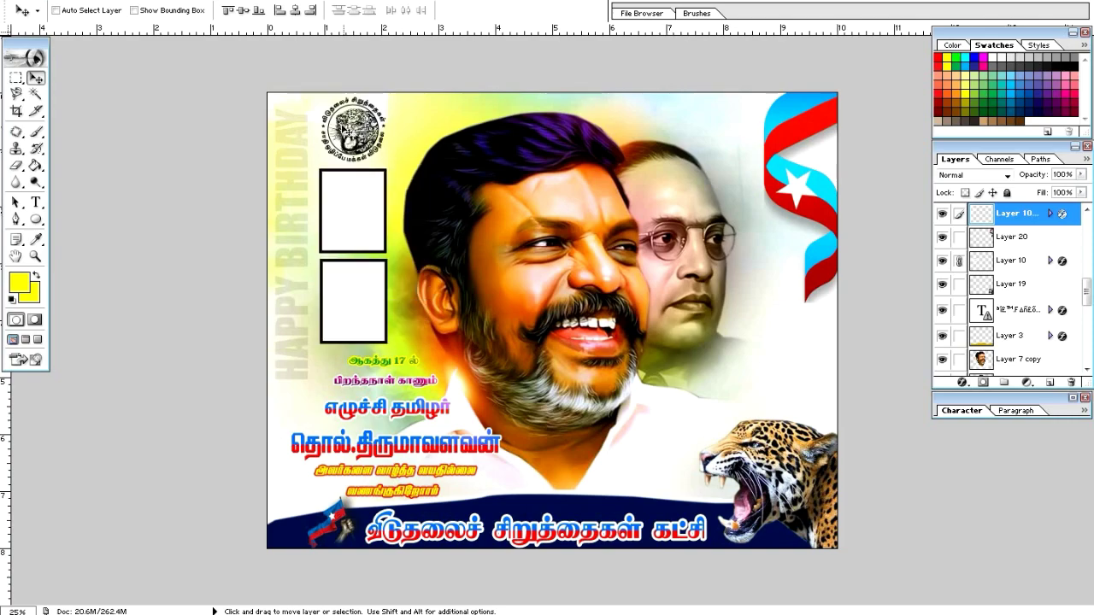
right_click(342, 128)
left_click(402, 135)
left_click_drag(414, 141, 782, 234)
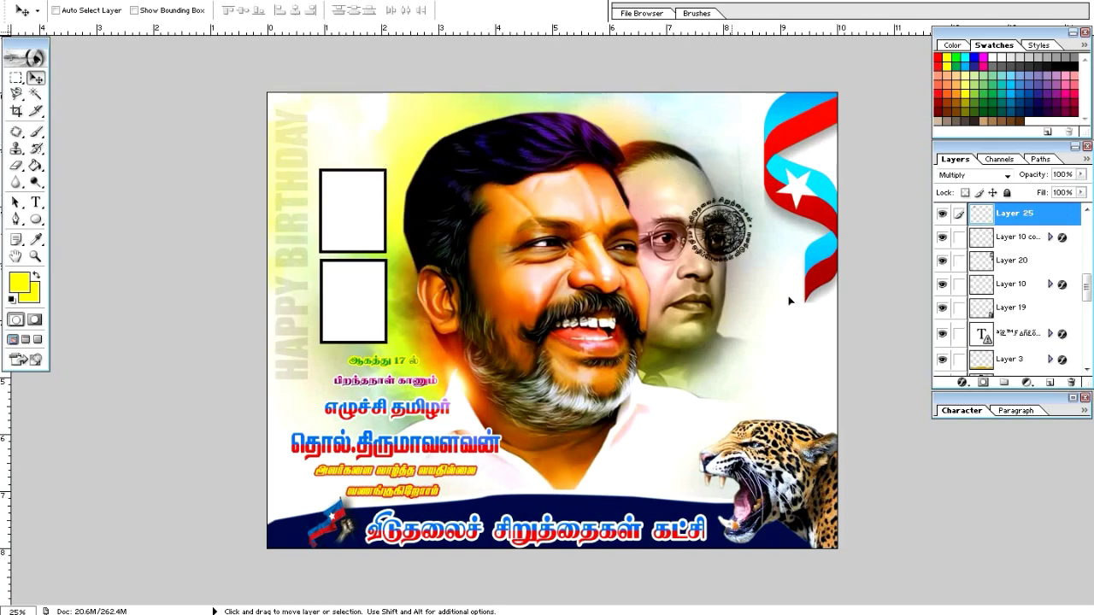
left_click_drag(790, 301, 855, 438)
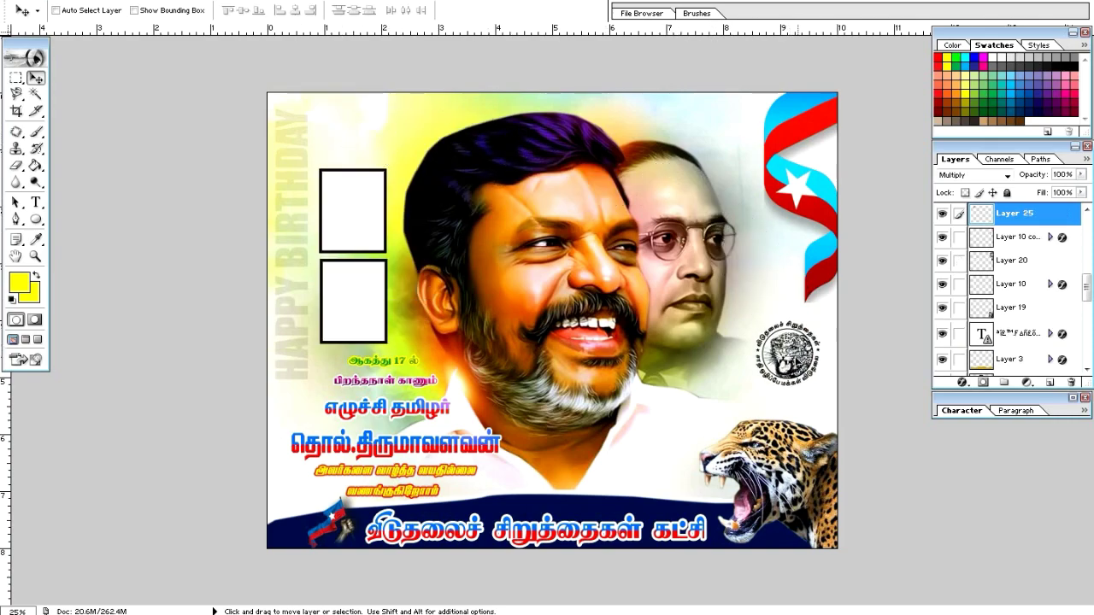
right_click(780, 147)
left_click(820, 164)
left_click_drag(705, 152, 291, 152)
left_click_drag(287, 197, 695, 274)
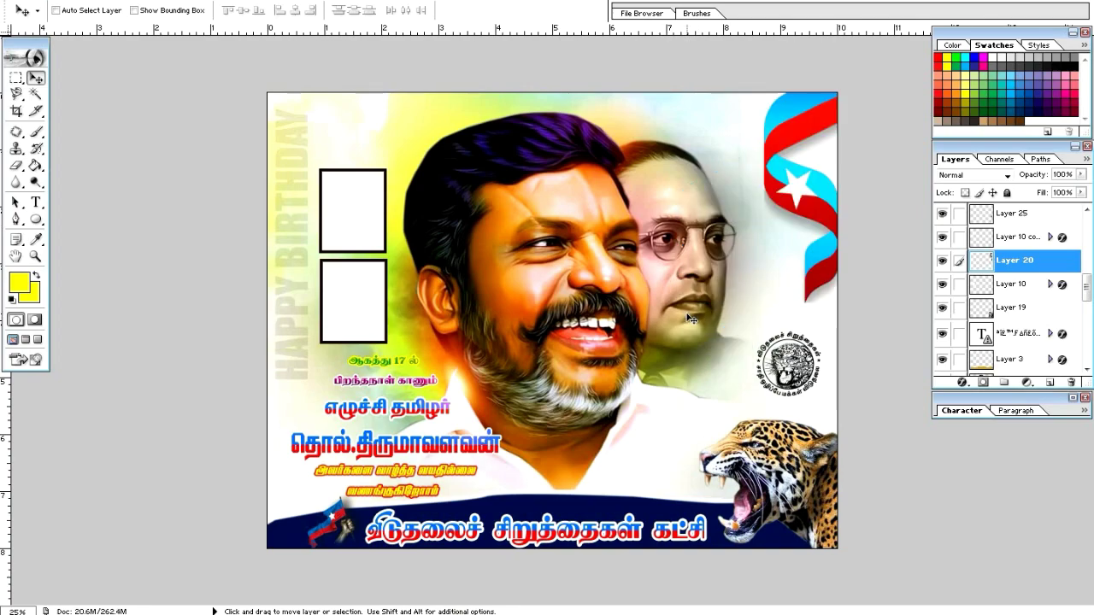
key("ctrl+z")
key("ctrl+shift+z")
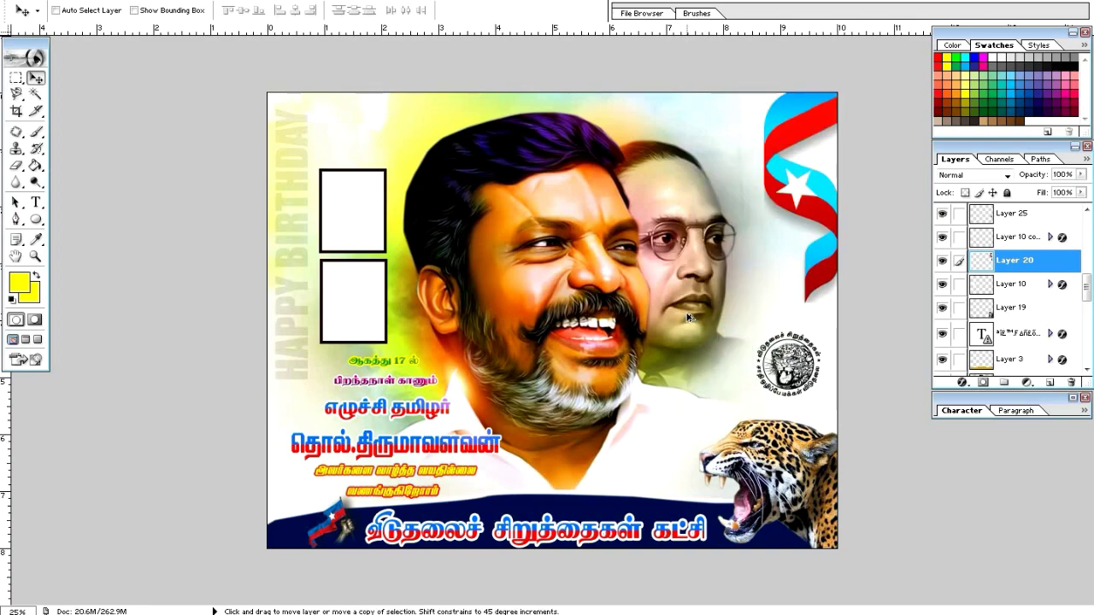
key("ctrl+shift+z")
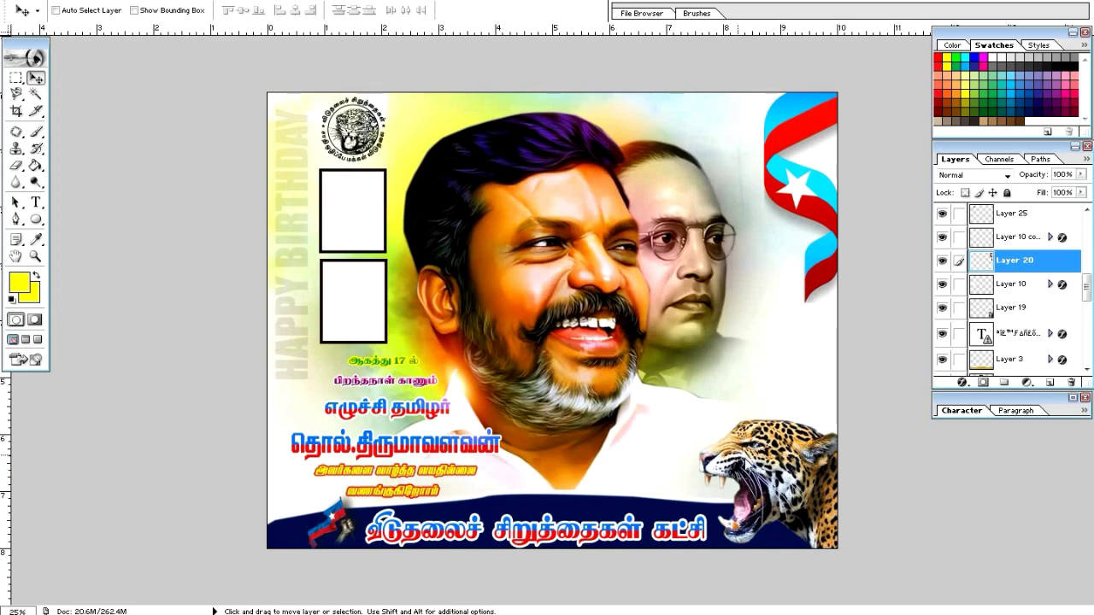
right_click(757, 459)
left_click(773, 464)
left_click_drag(763, 470, 708, 436)
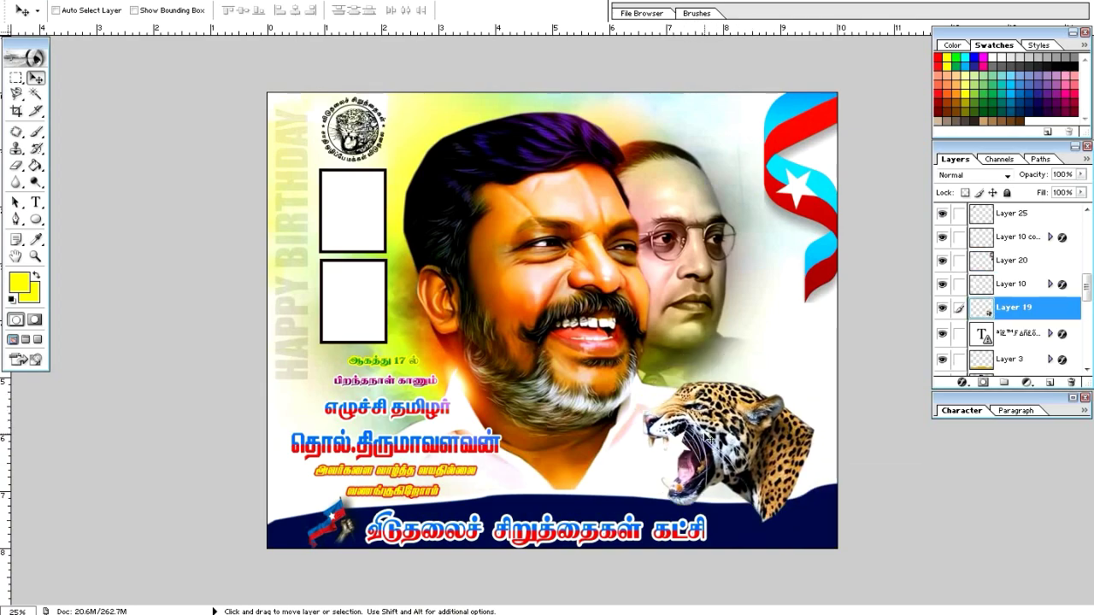
key("ctrl+z")
right_click(590, 537)
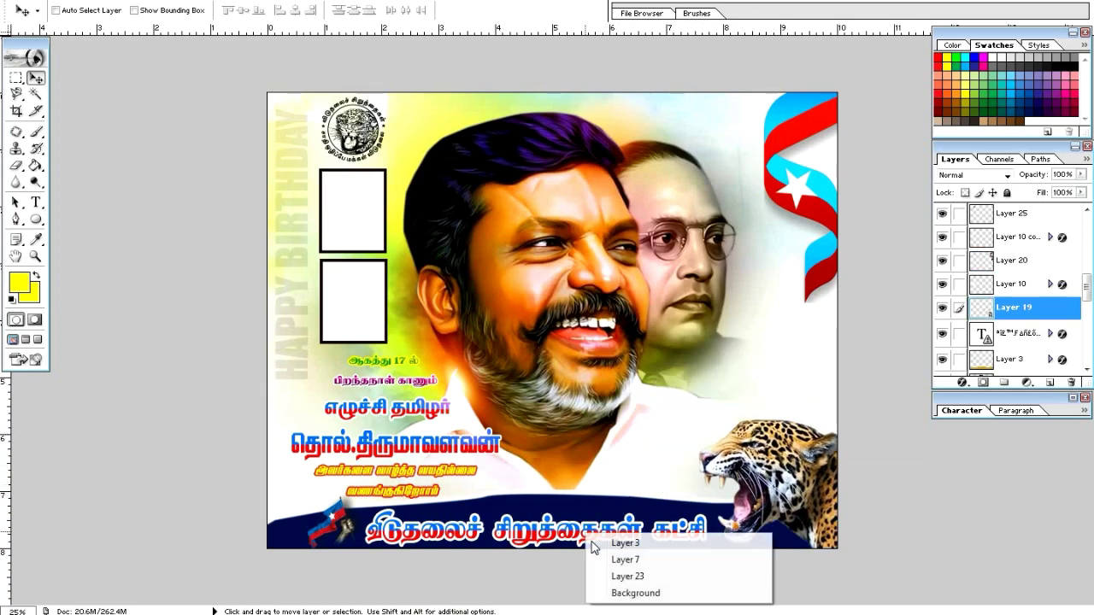
left_click(600, 543)
right_click(607, 540)
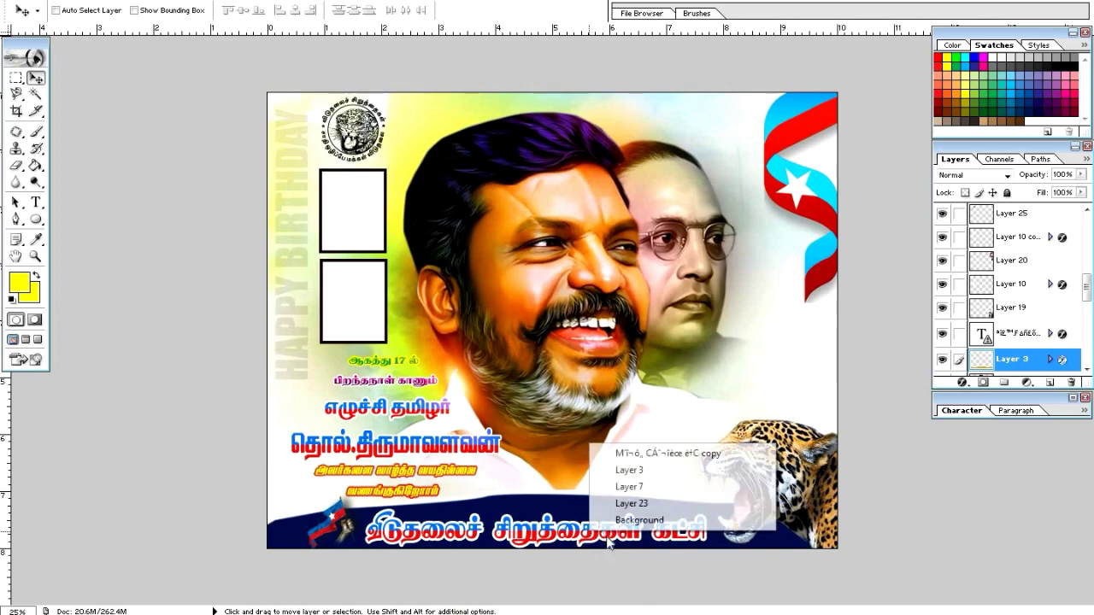
left_click(615, 453)
mouse_move(613, 468)
left_mouse_down()
mouse_move(640, 340)
mouse_move(556, 132)
mouse_move(603, 120)
mouse_move(633, 134)
left_mouse_up()
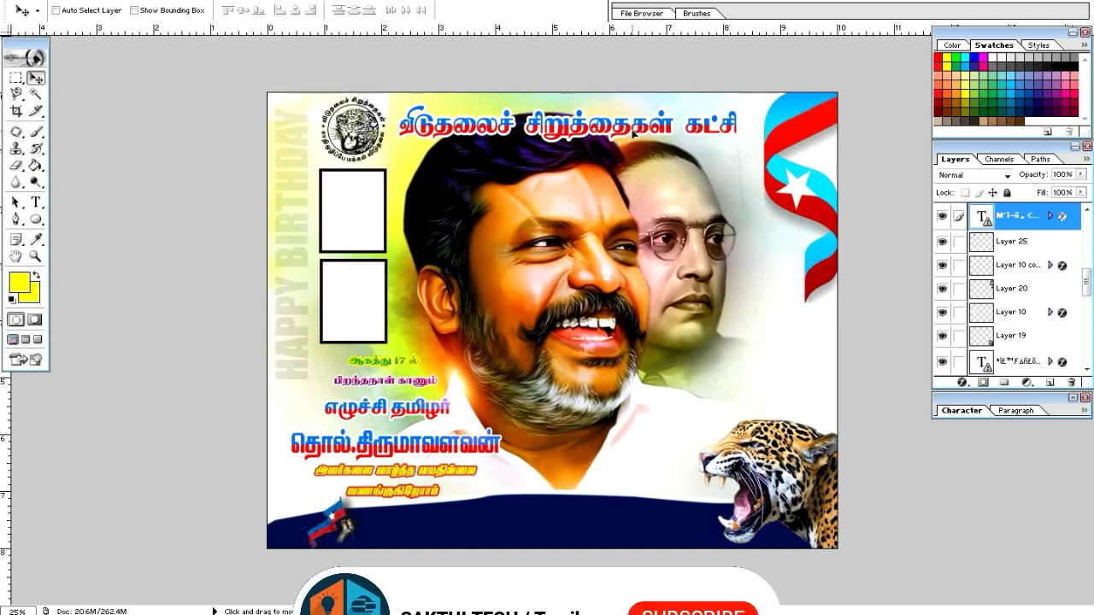
key("ctrl+z")
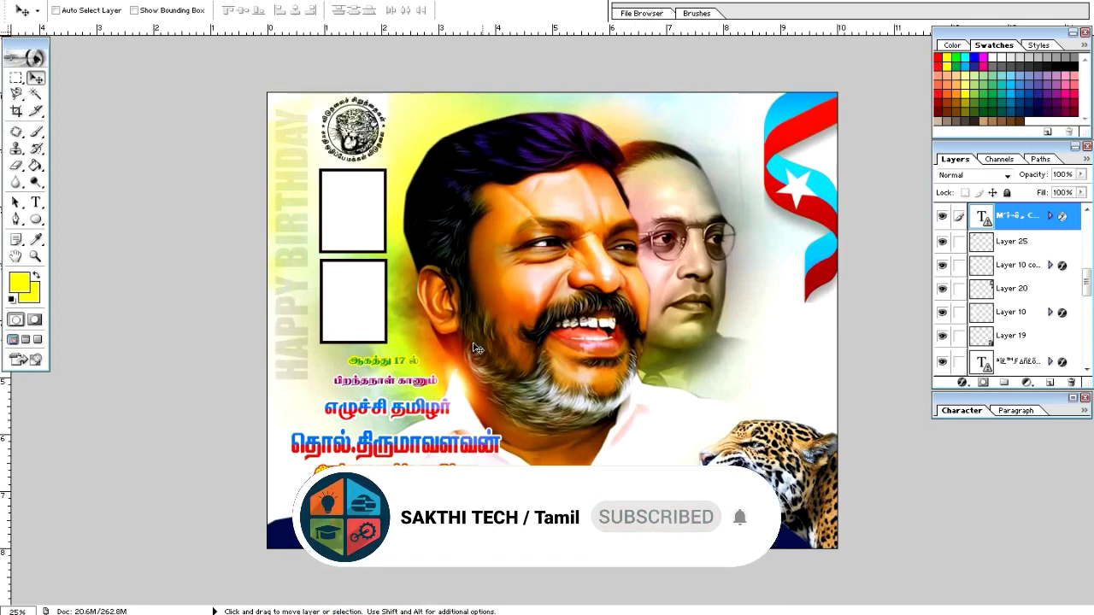
right_click(338, 547)
left_click(367, 534)
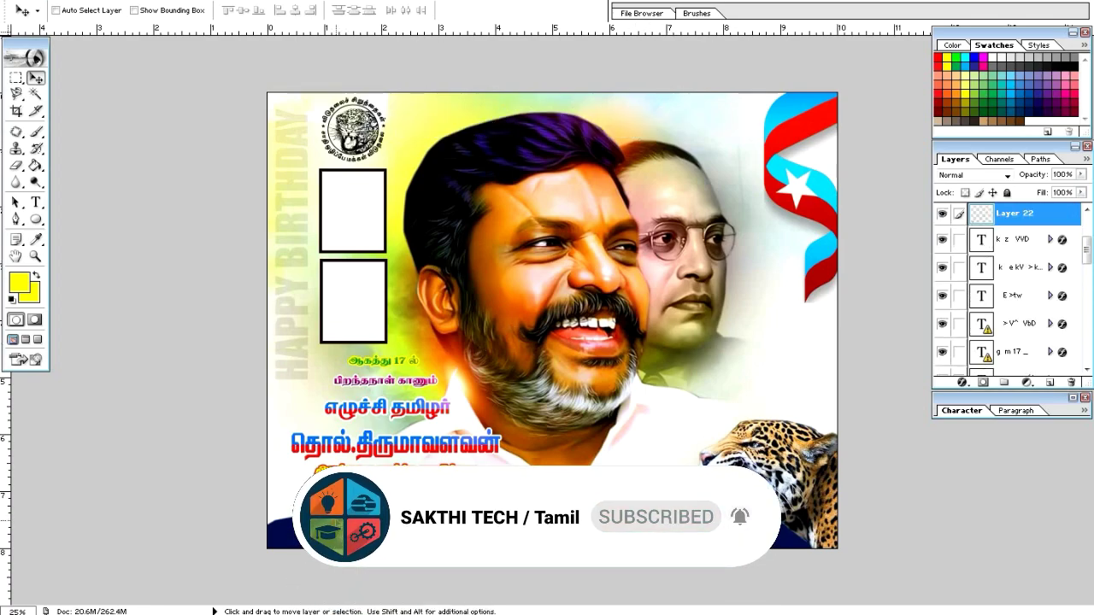
left_click_drag(436, 438, 790, 373)
scroll(1088, 213, "up", 2)
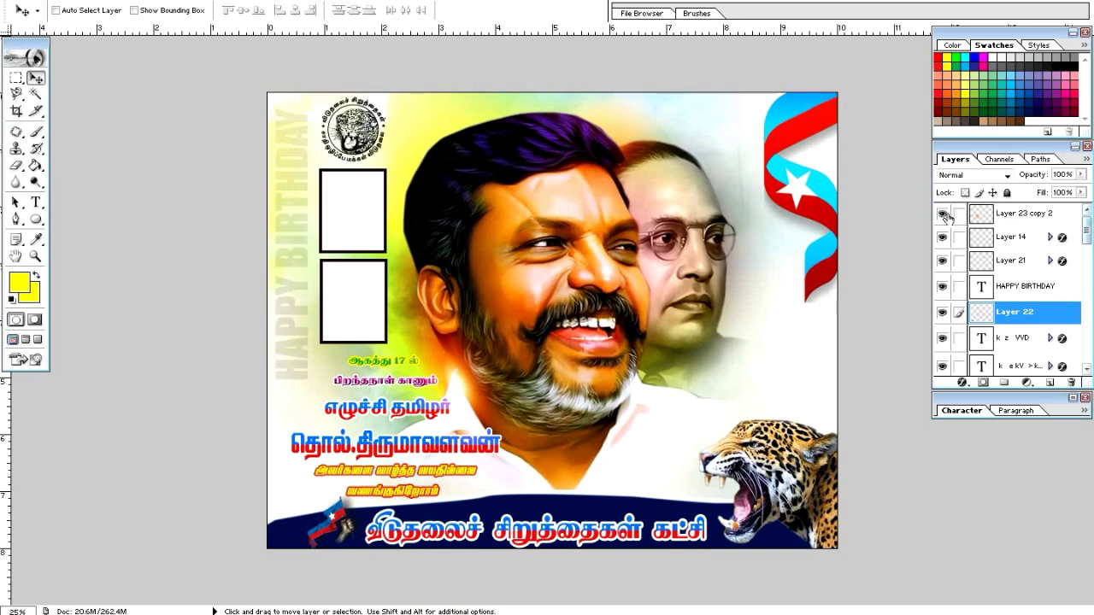
Step: Hide Layer 14, vertical HAPPY BIRTHDAY text, flag graphic, Tamil text lines, round logo and upper photo frame
left_click(942, 237)
left_click(942, 286)
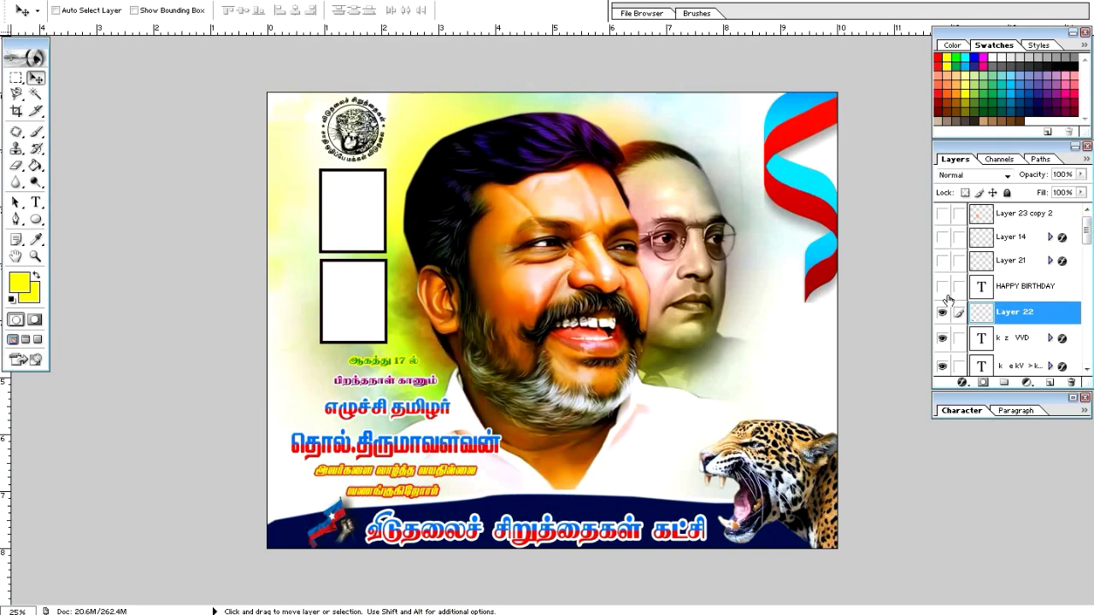
left_click(943, 313)
scroll(939, 342, "down", 3)
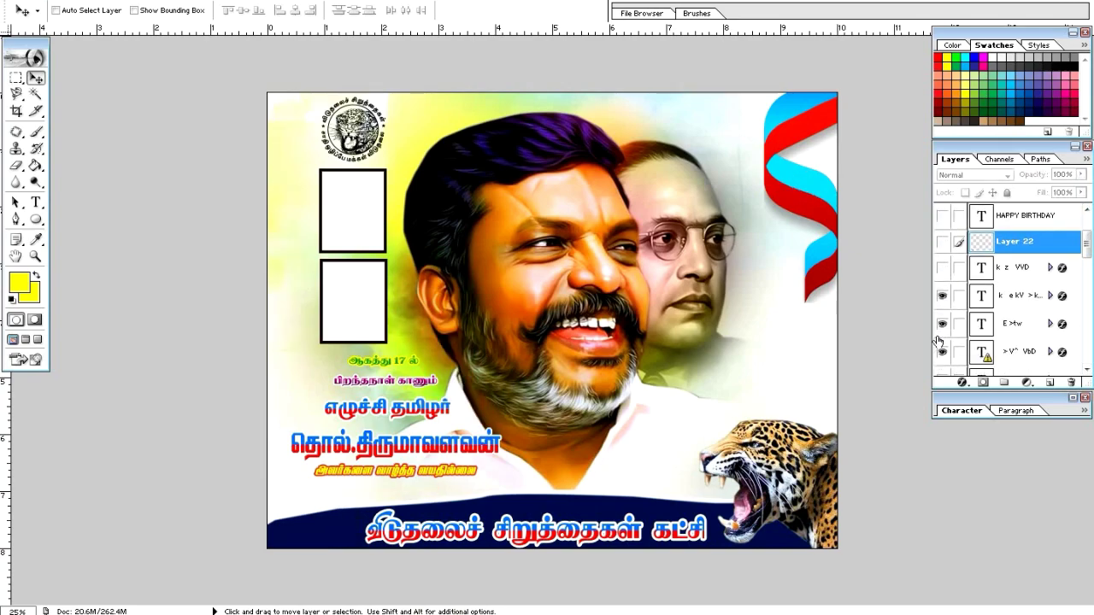
left_click(942, 295)
left_click(943, 323)
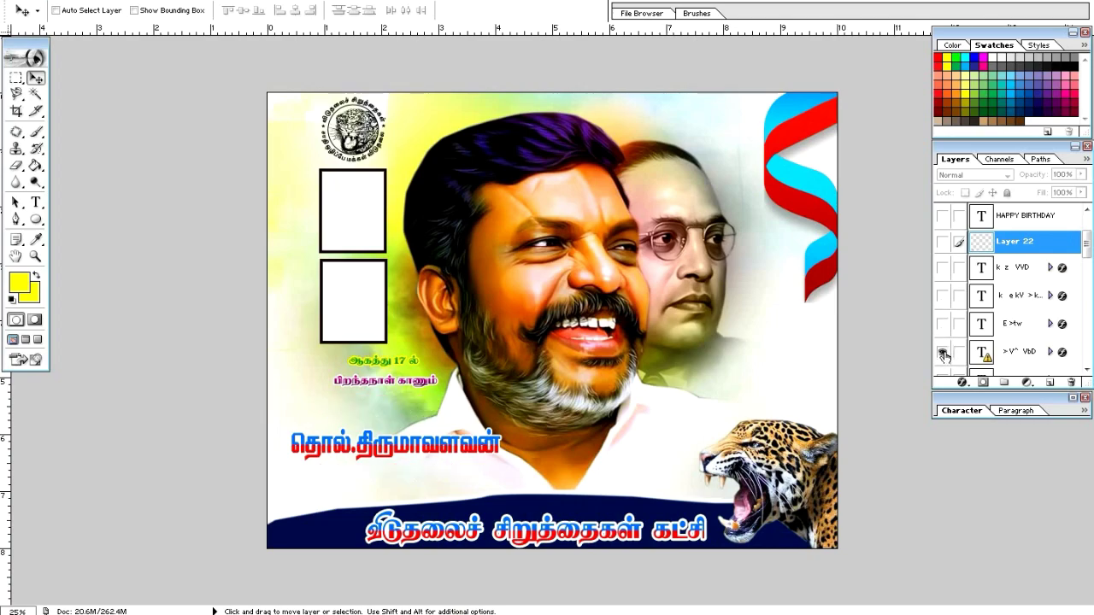
scroll(944, 354, "down", 5)
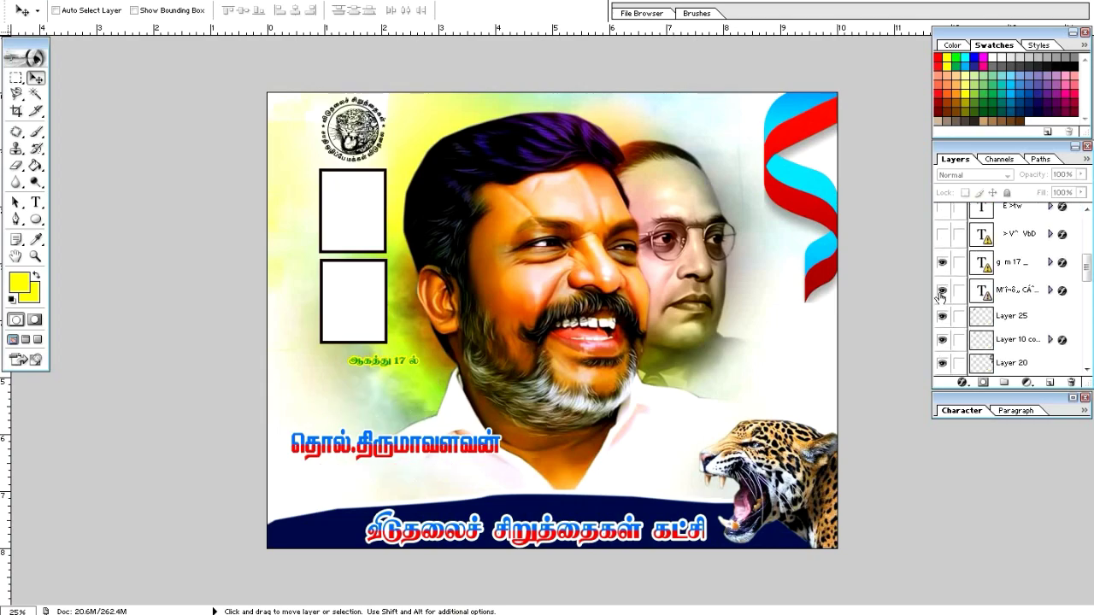
left_click(942, 291)
left_click(943, 316)
left_click(942, 339)
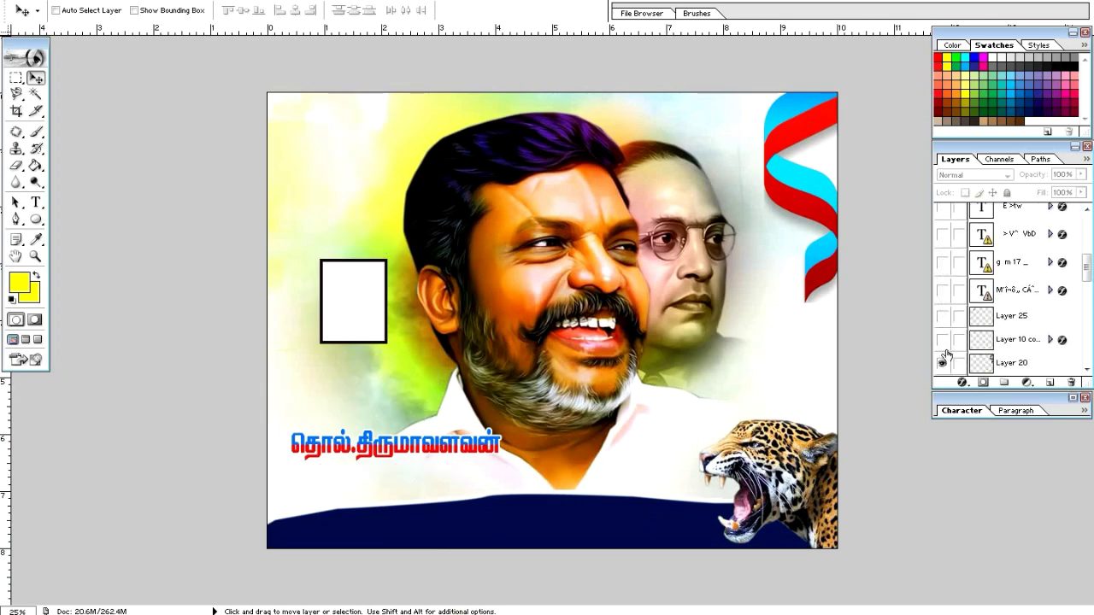
Step: Hide Layers 20, 10, 19, bottom Tamil text, Layer 3, navy banner, Layer 7 and Layer 23 copy 3
scroll(940, 316, "down", 3)
left_click(942, 293)
left_click(943, 316)
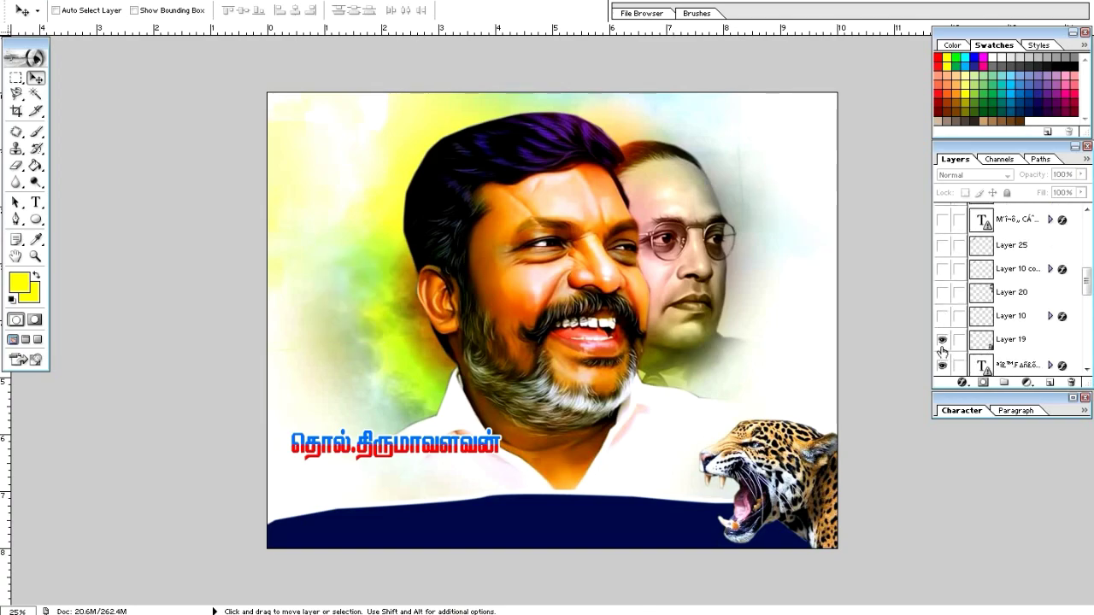
left_click(942, 339)
left_click(942, 362)
scroll(941, 356, "down", 2)
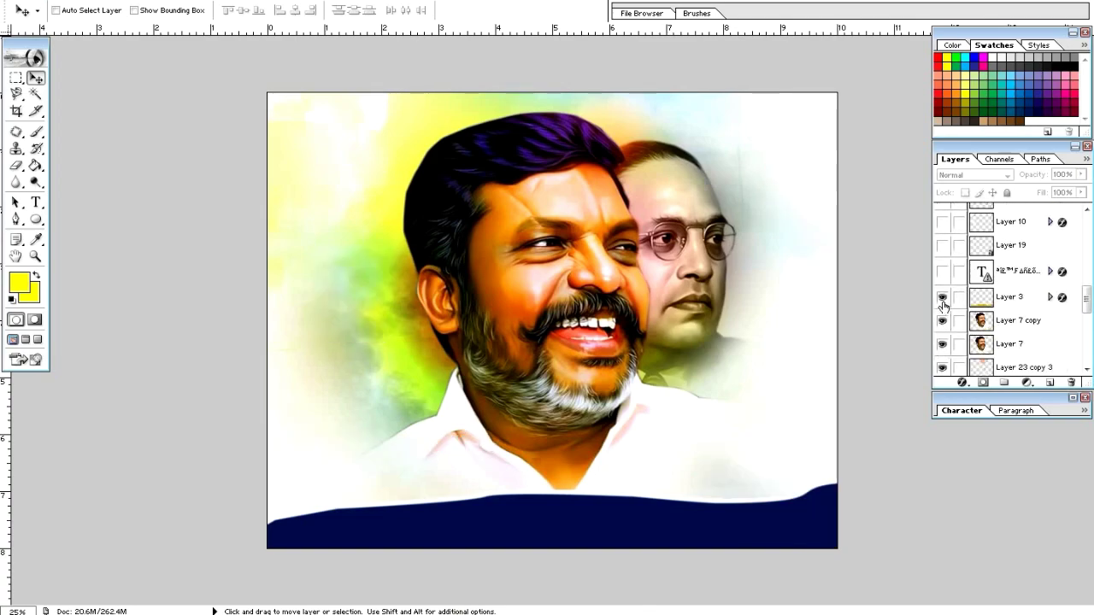
left_click(941, 296)
left_click(942, 320)
left_click(942, 343)
left_click(942, 368)
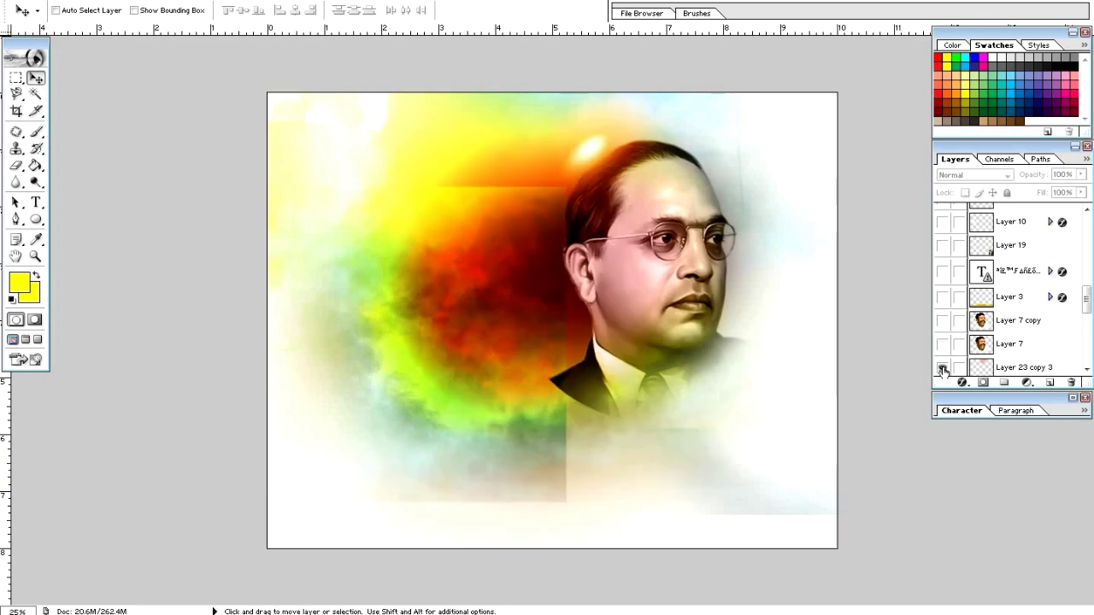
Step: Hide Layers 9, 18, 24, 23, 17, 9 copy, 15 and the white Background
scroll(942, 365, "down", 3)
left_click(941, 320)
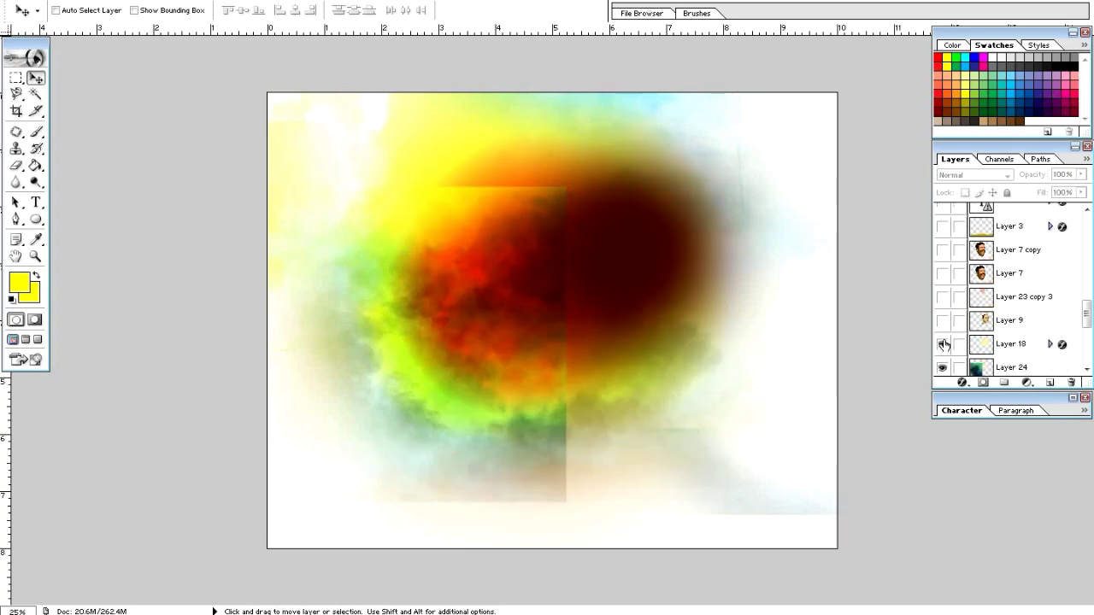
left_click(941, 344)
scroll(941, 341, "down", 4)
left_click(941, 273)
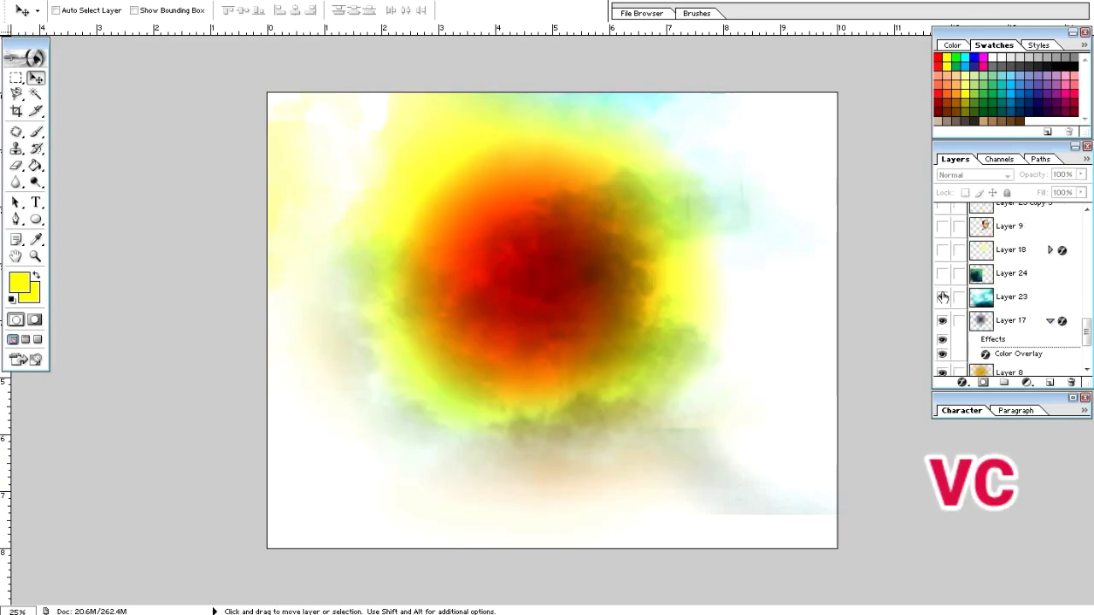
left_click(942, 296)
left_click(942, 320)
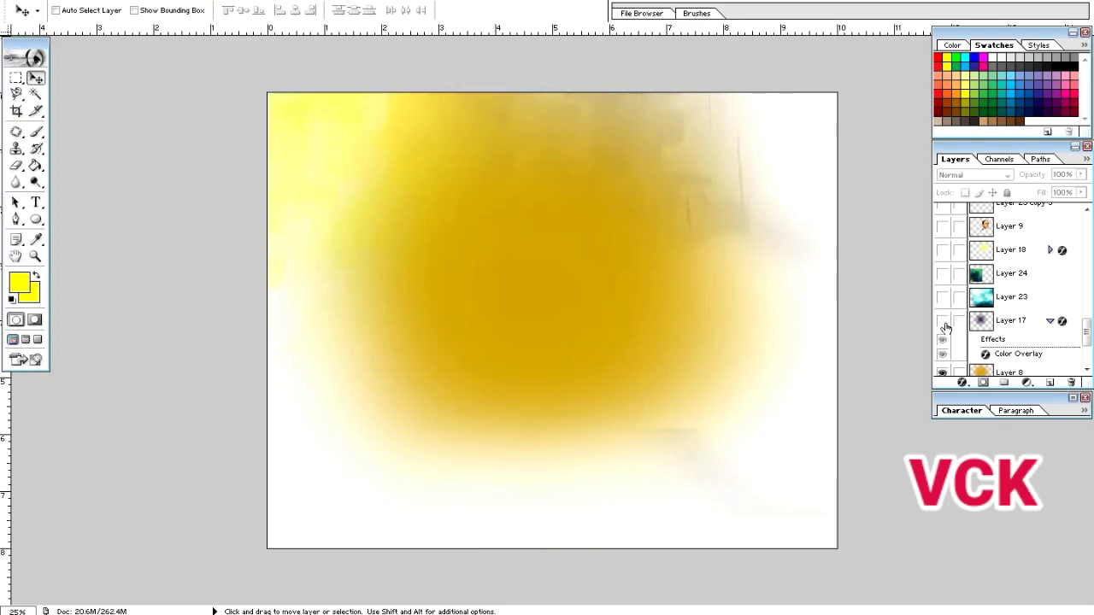
scroll(946, 329, "down", 3)
left_click(943, 317)
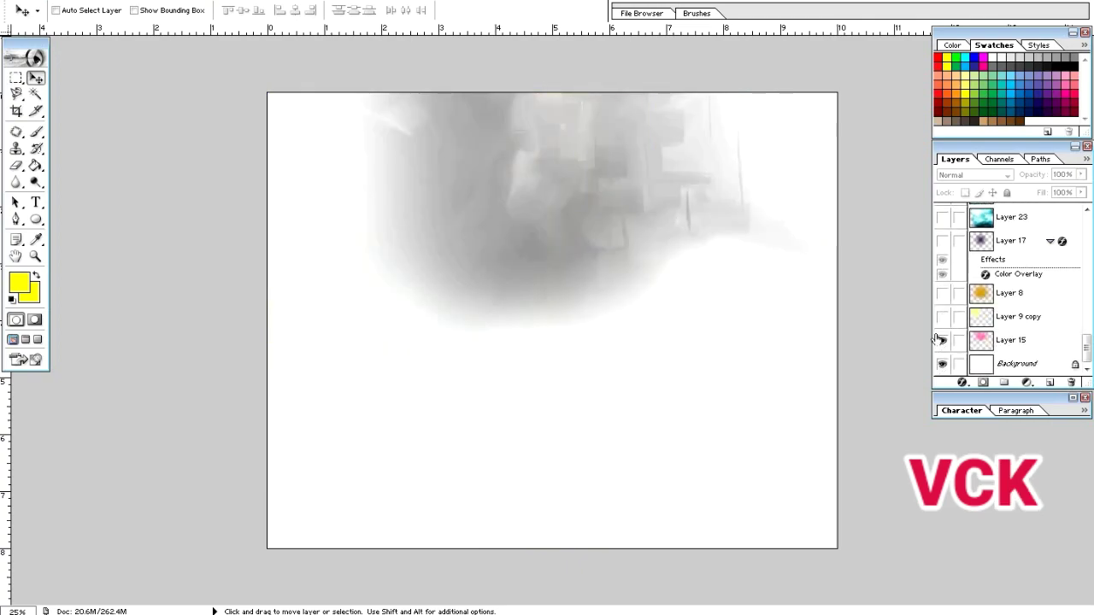
left_click(941, 341)
left_click(943, 365)
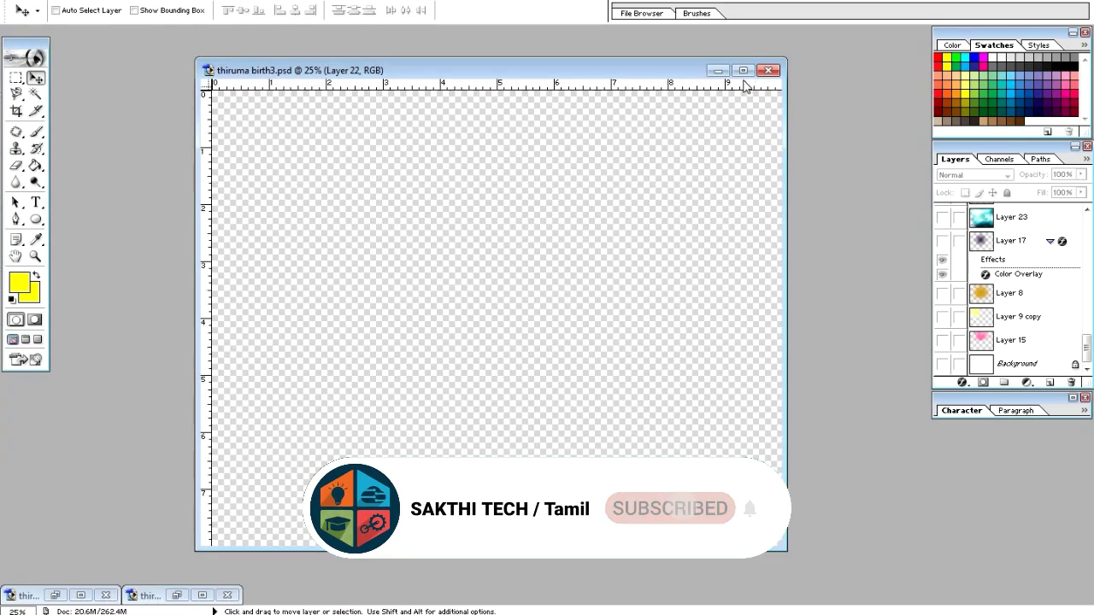
Step: Close thiruma birth3.psd discarding changes, and restore the minimized birthday poster full-size
left_click(768, 70)
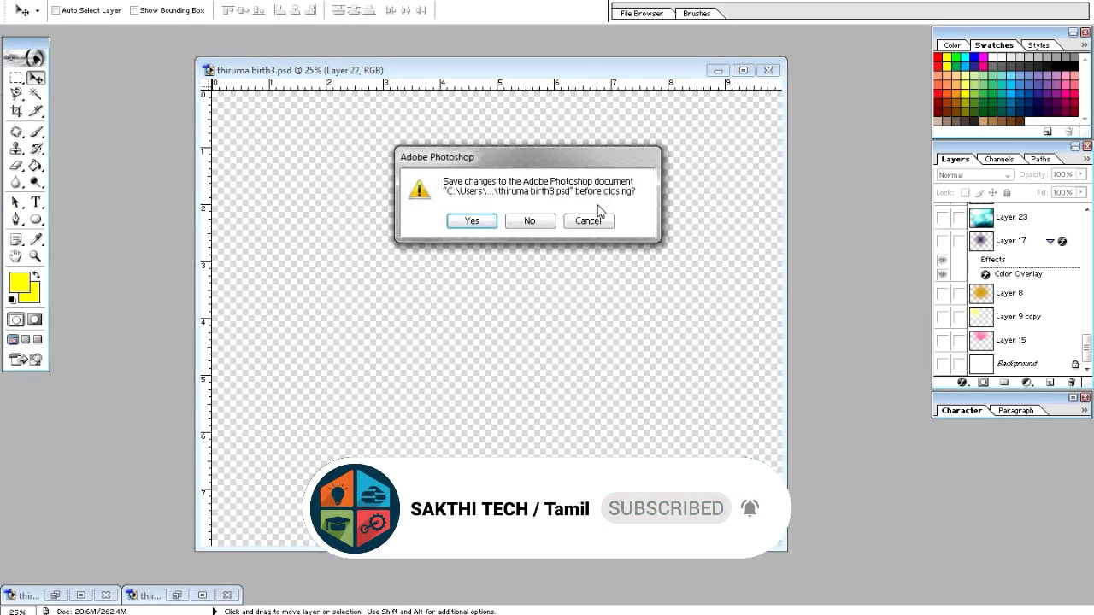
left_click(530, 221)
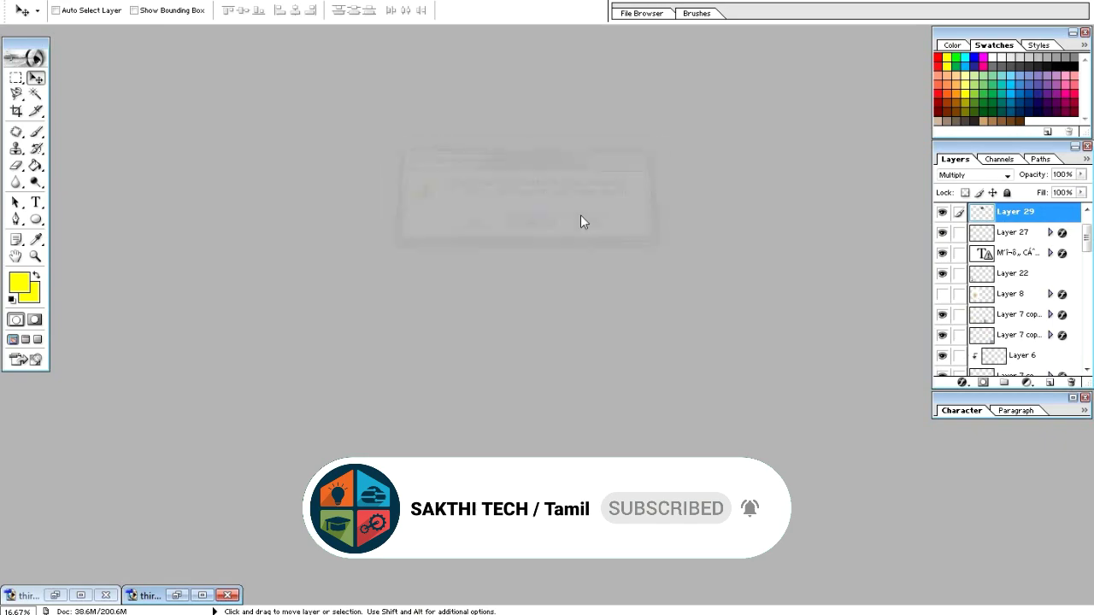
left_click(204, 596)
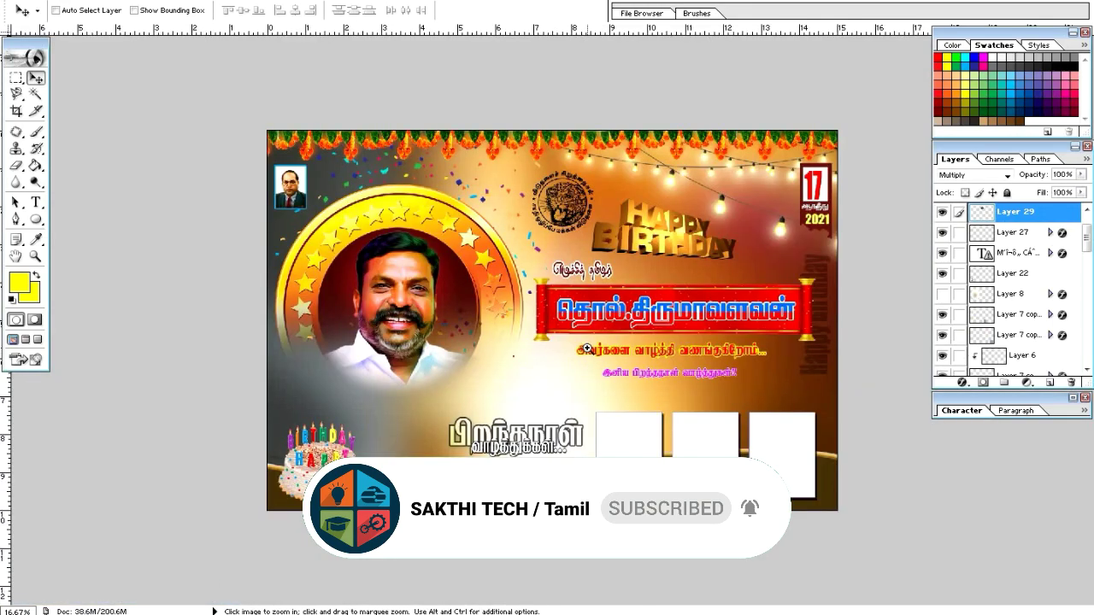
scroll(588, 354, "up", 1)
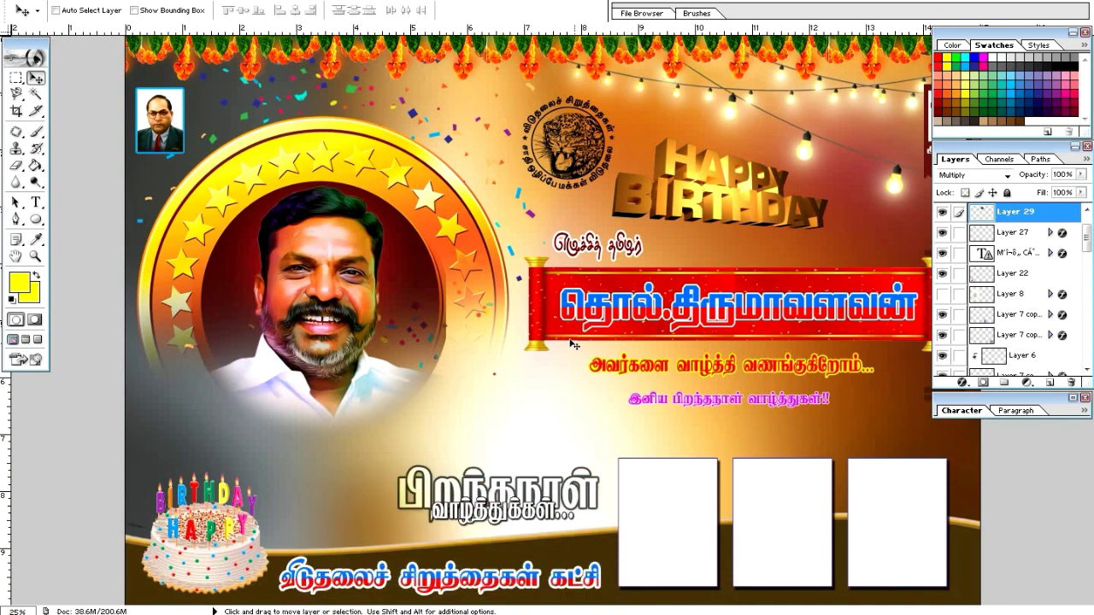
scroll(513, 359, "up", 1)
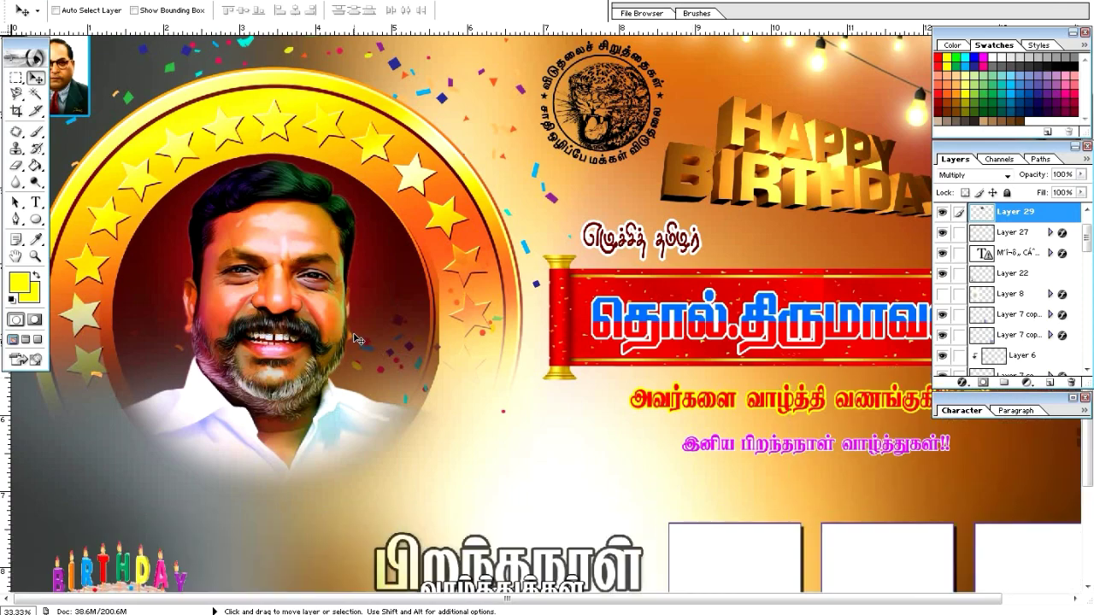
scroll(365, 336, "up", 2)
scroll(384, 346, "up", 1)
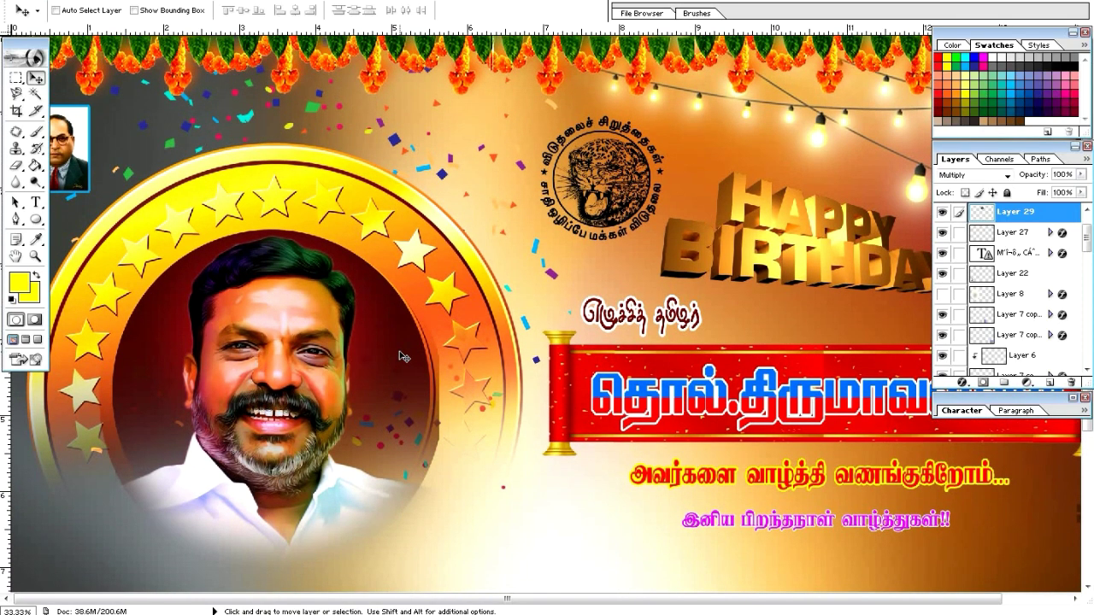
scroll(404, 356, "down", 3)
scroll(405, 361, "down", 5)
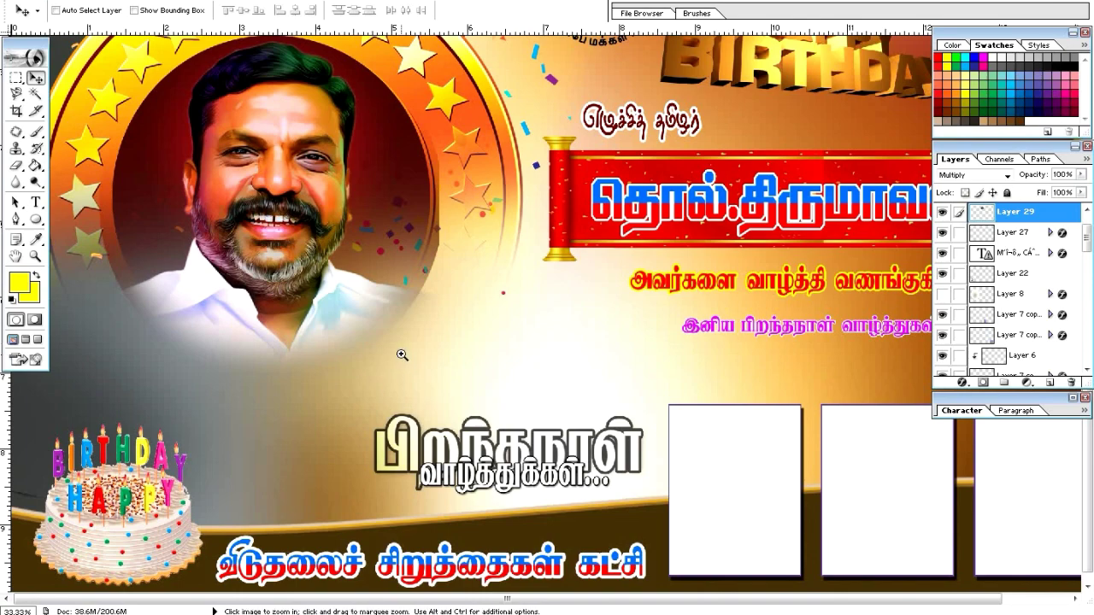
left_click(402, 352, "alt")
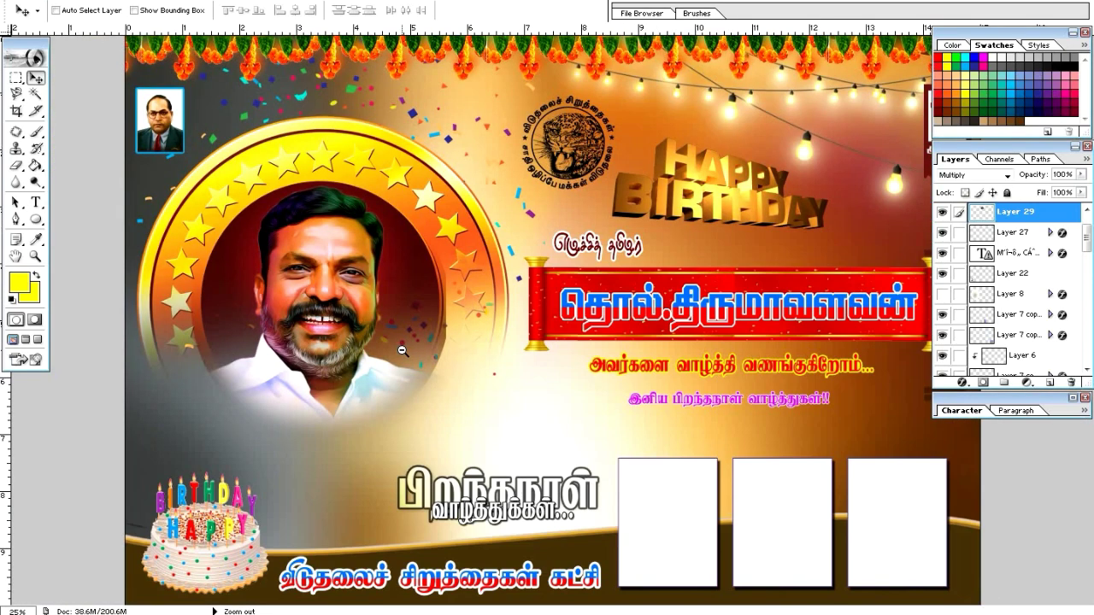
left_click(402, 350, "alt")
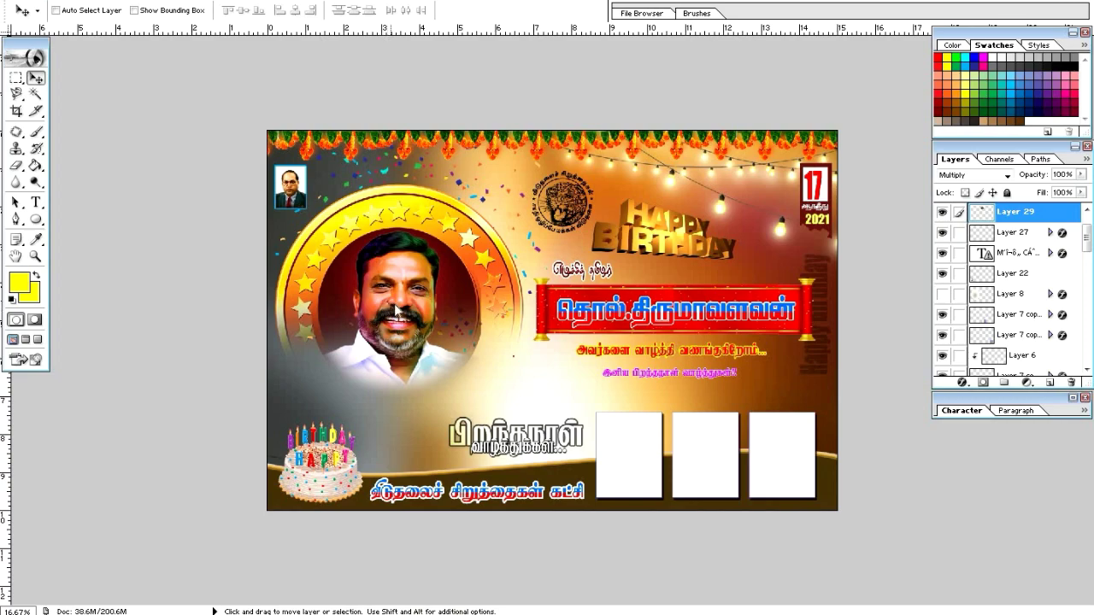
right_click(397, 316)
left_click(440, 313)
mouse_move(405, 323)
left_mouse_down()
mouse_move(361, 382)
mouse_move(392, 392)
left_mouse_up()
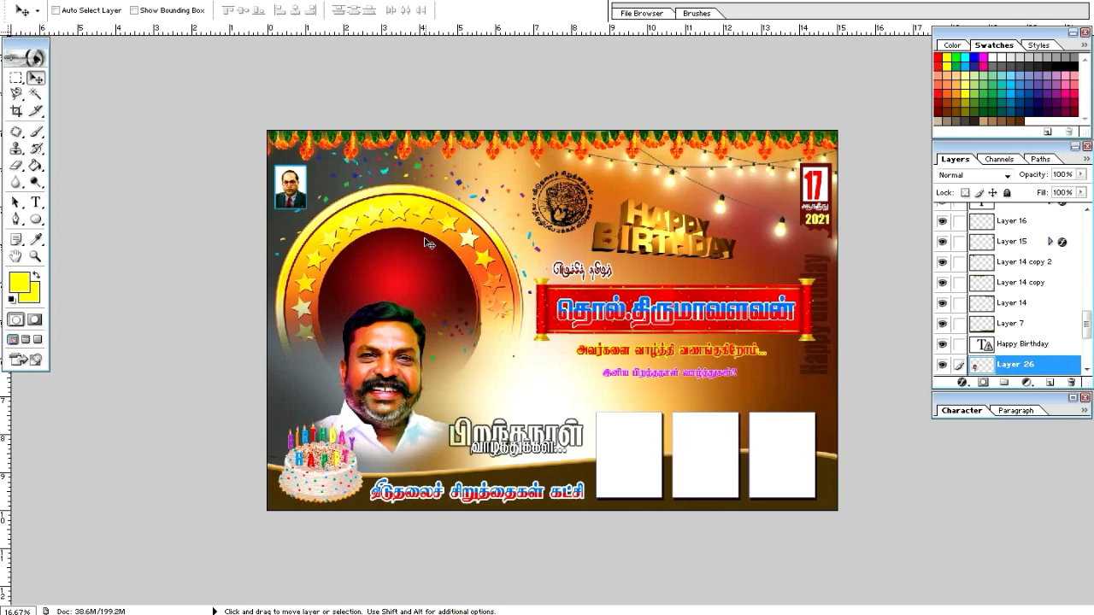
right_click(421, 218)
left_click(449, 225)
left_click_drag(437, 224, 684, 224)
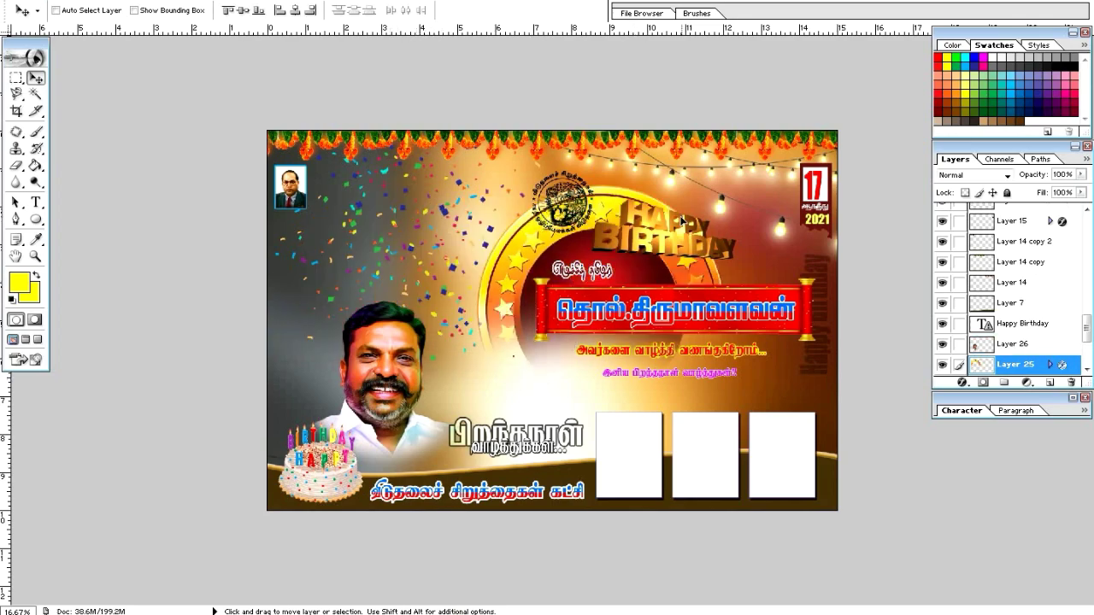
left_click_drag(742, 300, 510, 292)
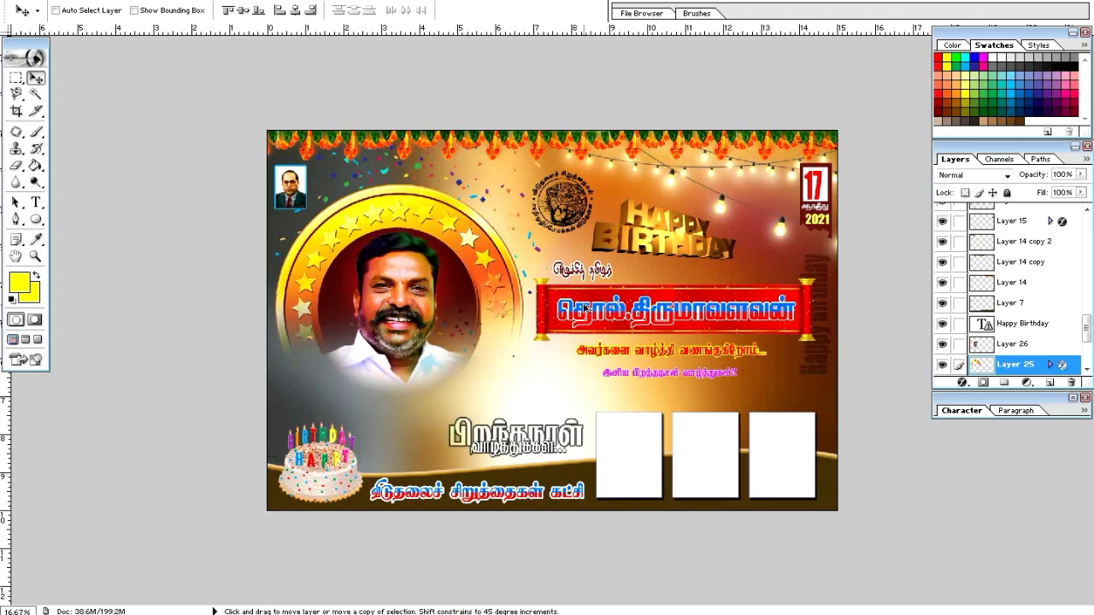
right_click(293, 196)
left_click(307, 198)
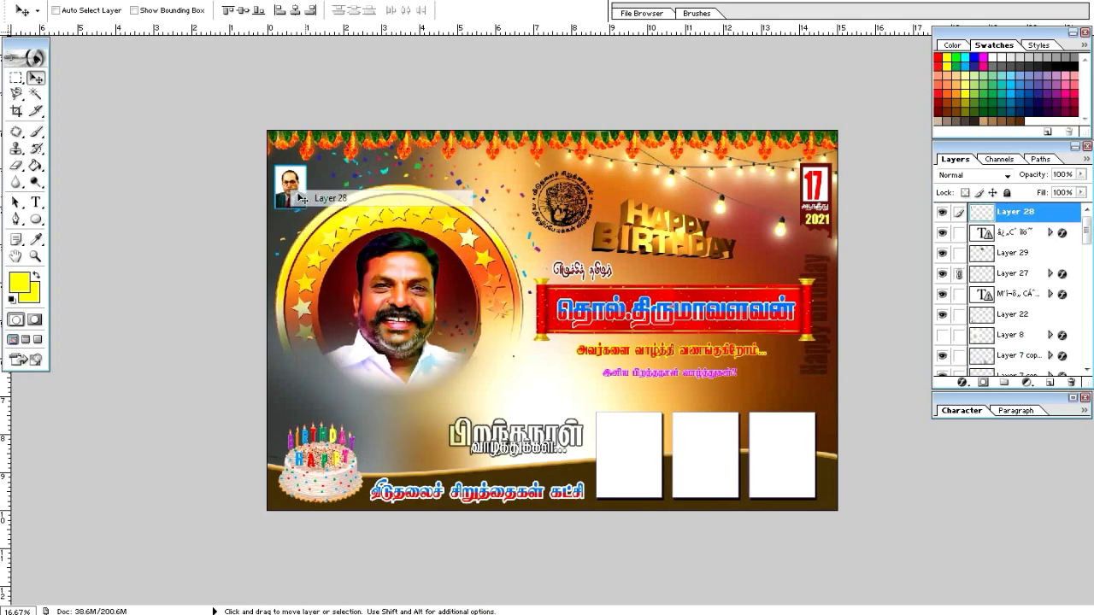
mouse_move(299, 198)
left_mouse_down()
mouse_move(415, 179)
mouse_move(491, 203)
left_mouse_up()
key("ctrl+z")
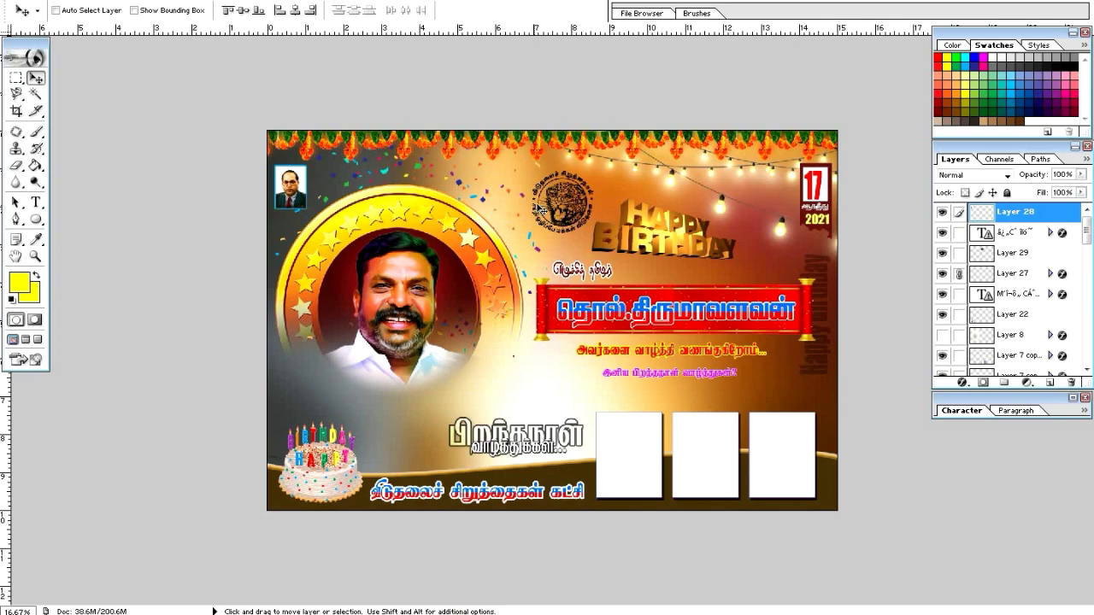
right_click(560, 208)
left_click(590, 215)
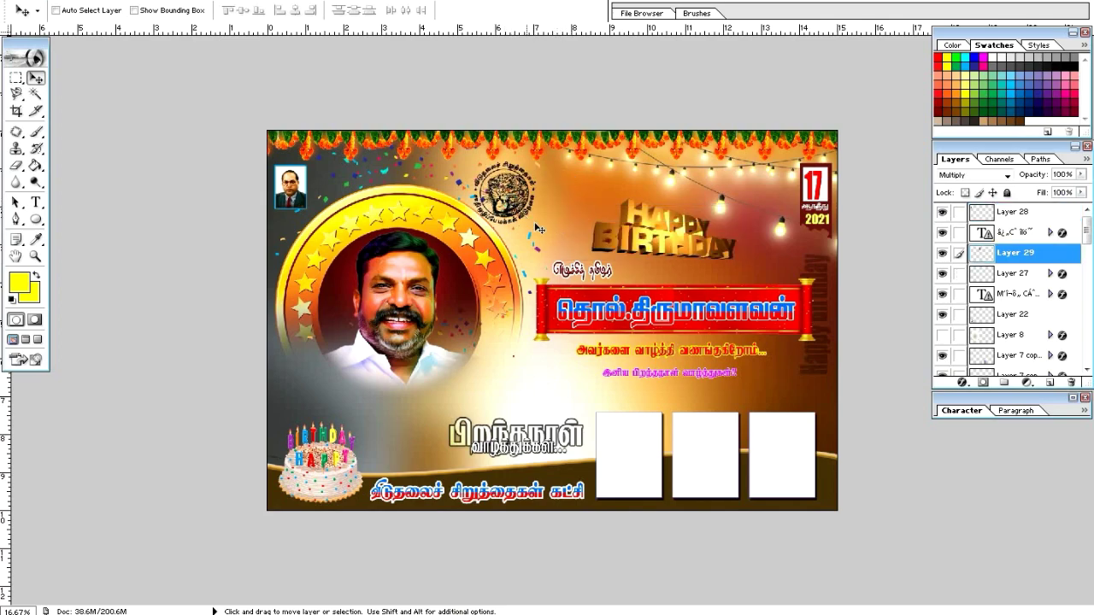
right_click(636, 223)
left_click(659, 228)
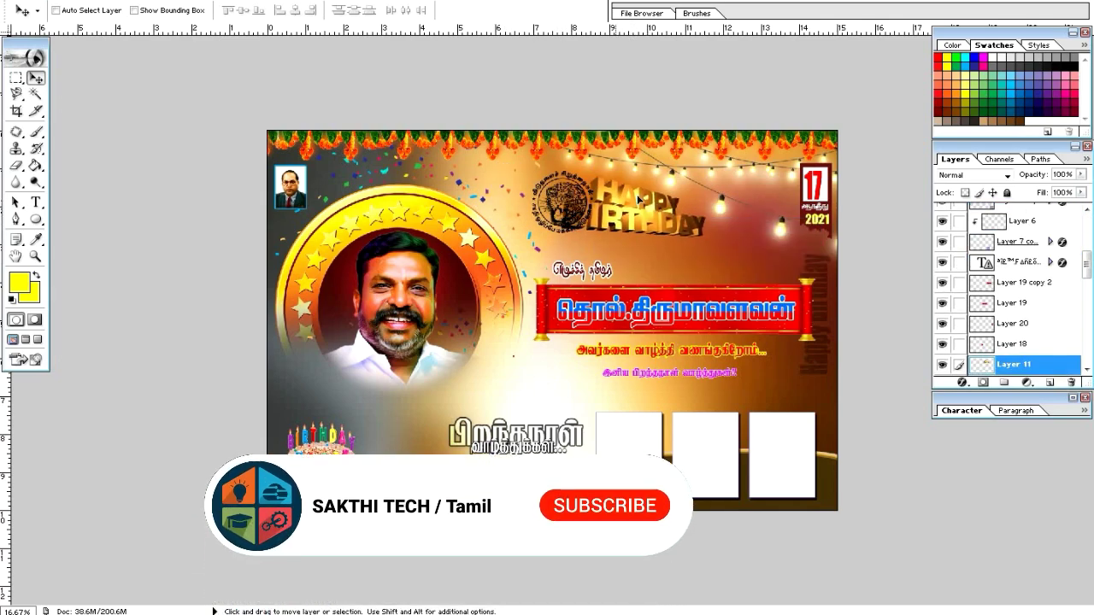
mouse_move(650, 224)
left_mouse_down()
mouse_move(667, 235)
mouse_move(656, 221)
left_mouse_up()
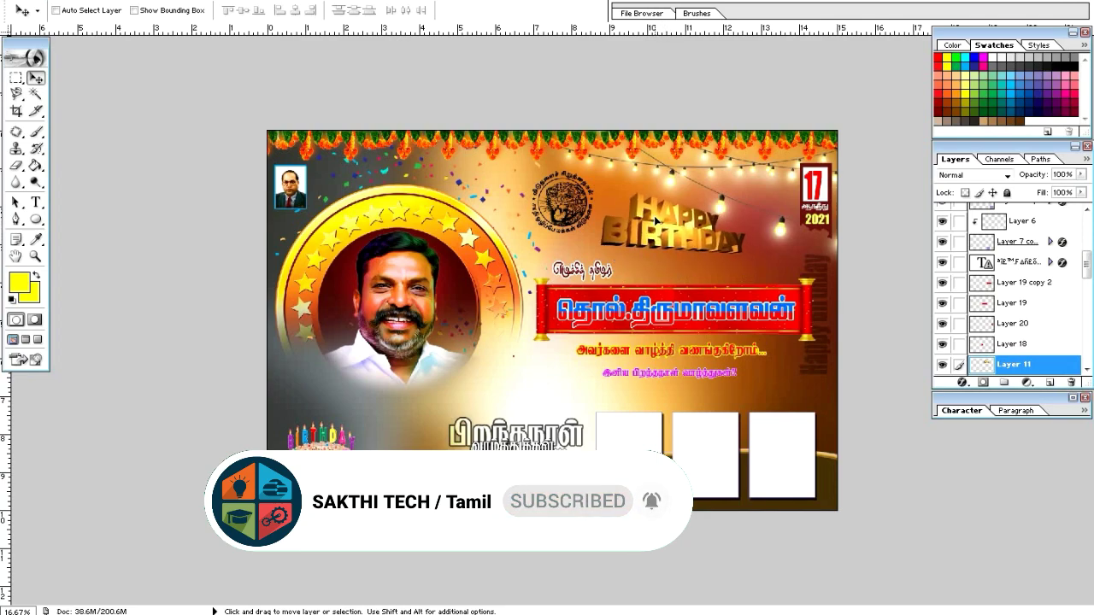
right_click(548, 311)
left_click(551, 316)
left_click_drag(550, 318, 455, 417)
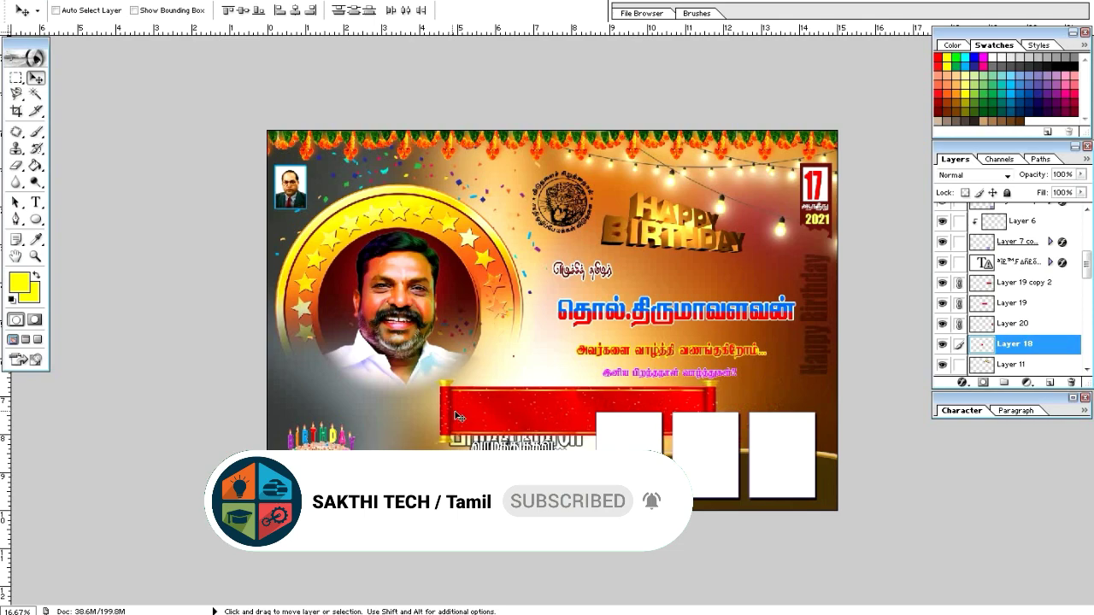
key("ctrl+z")
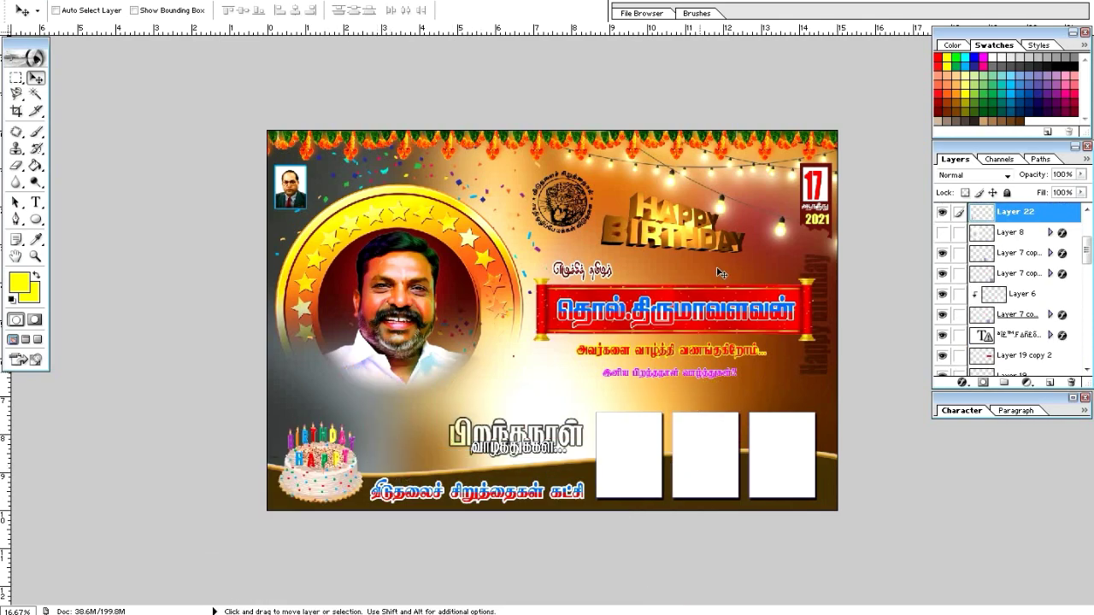
right_click(810, 190)
left_click(825, 196)
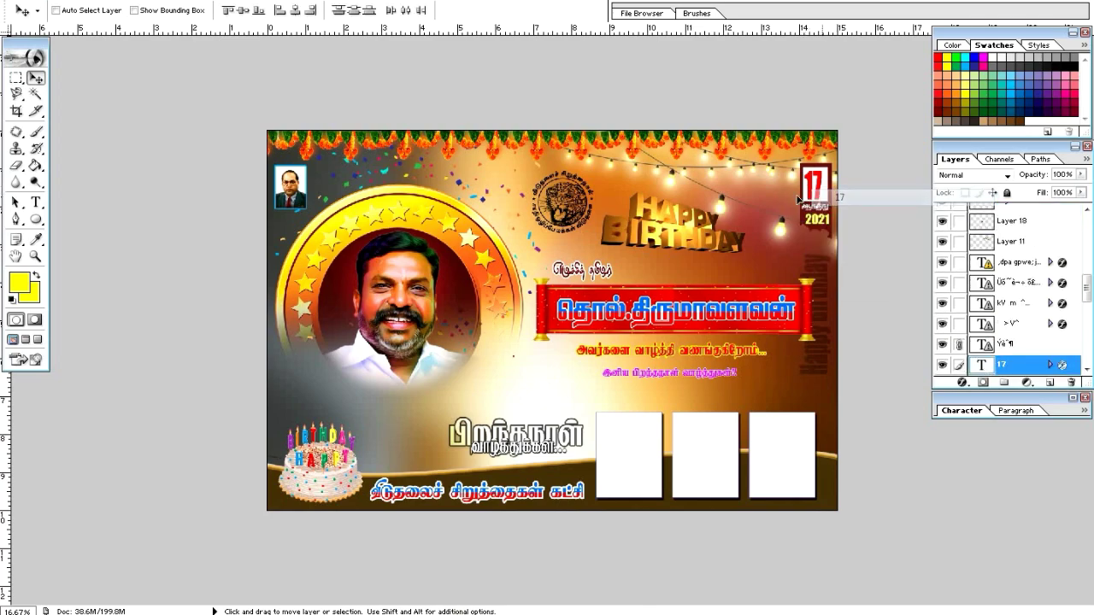
left_click_drag(820, 197, 776, 195)
key("ctrl+z")
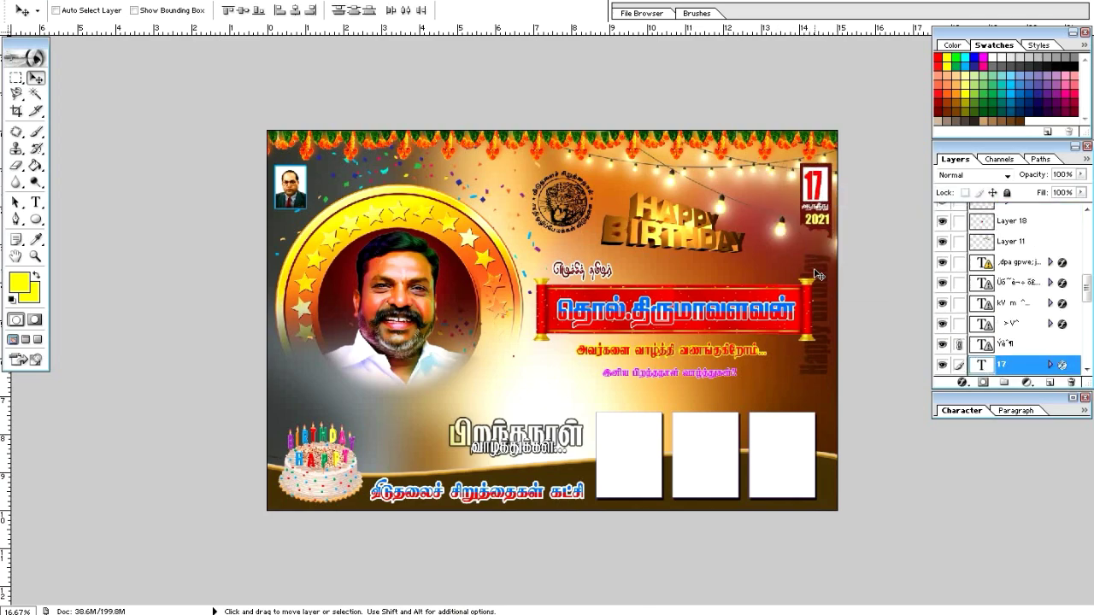
Step: Hide Layer 27, the text layer below it, the birthday cake and the three white photo boxes
left_click_drag(1088, 291, 1086, 224)
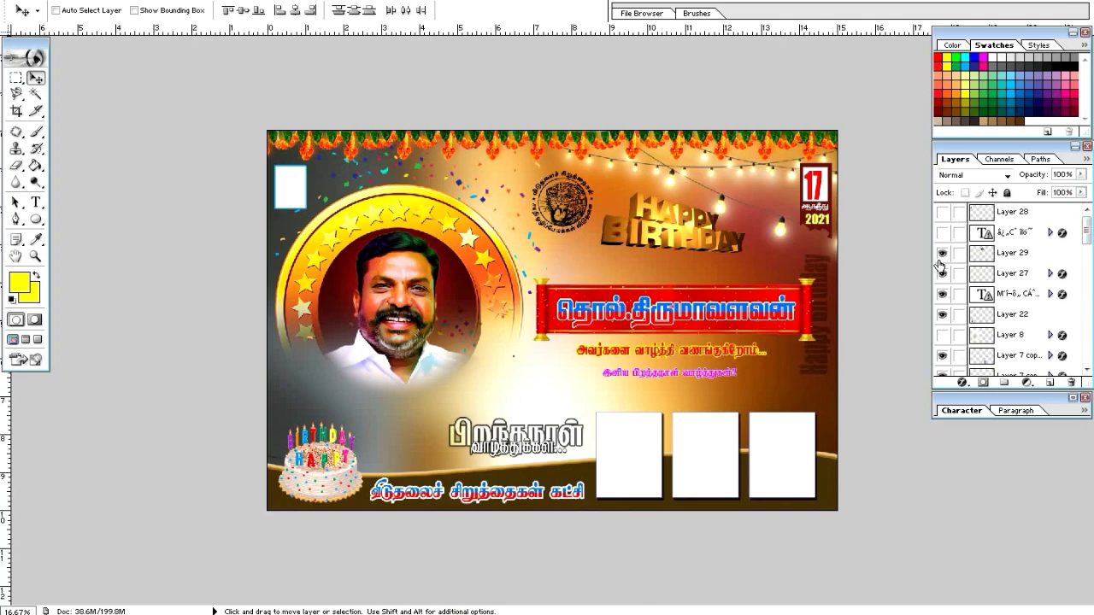
left_click_drag(944, 275, 940, 306)
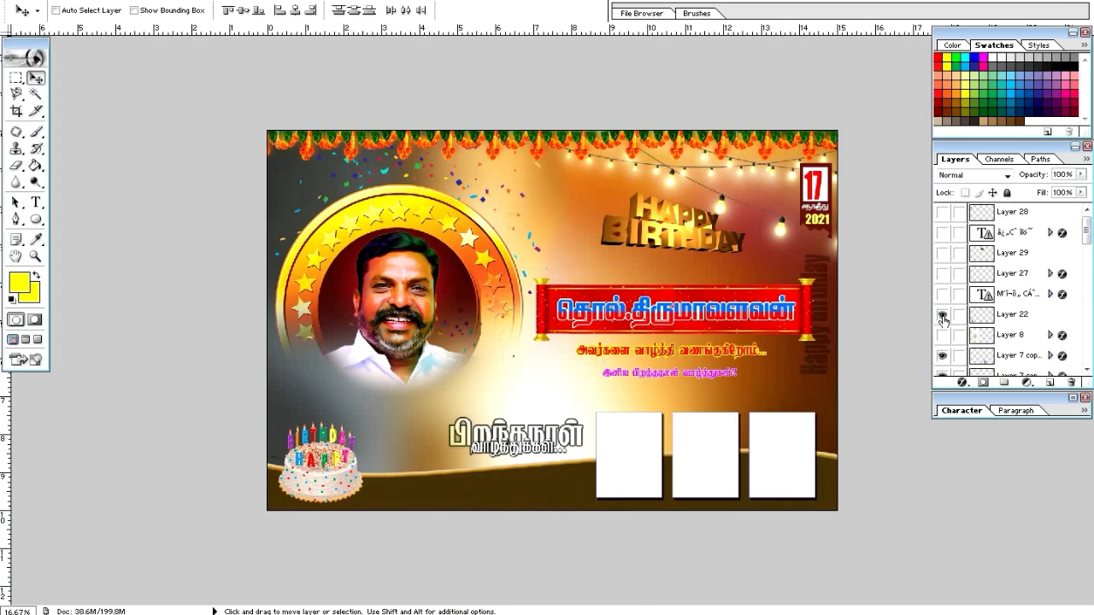
left_click(943, 318)
scroll(948, 307, "down", 3)
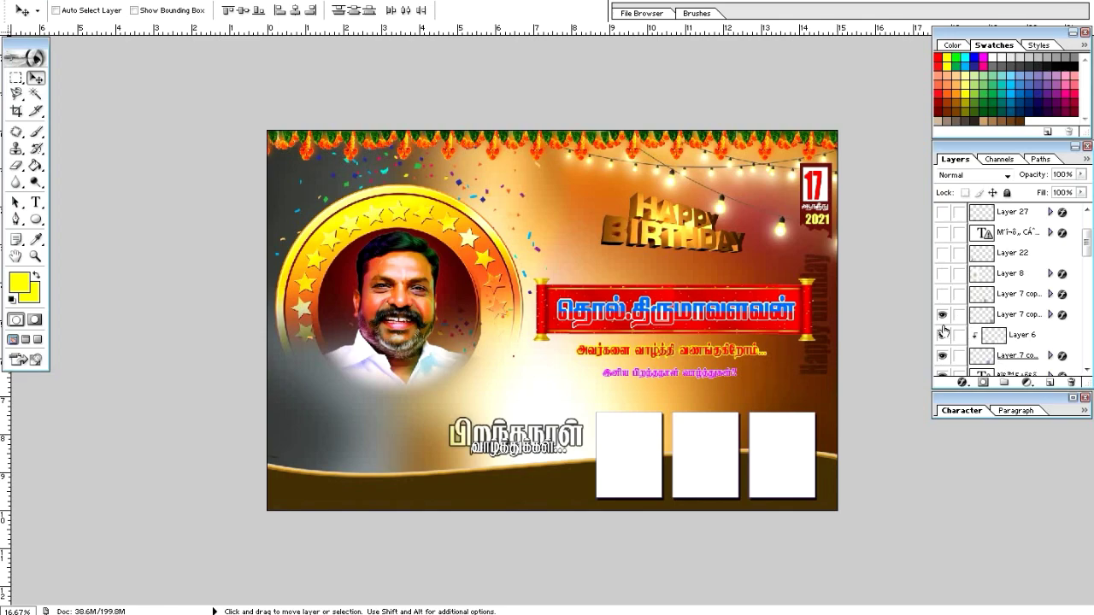
left_click(943, 334)
left_click(942, 314)
left_click(942, 355)
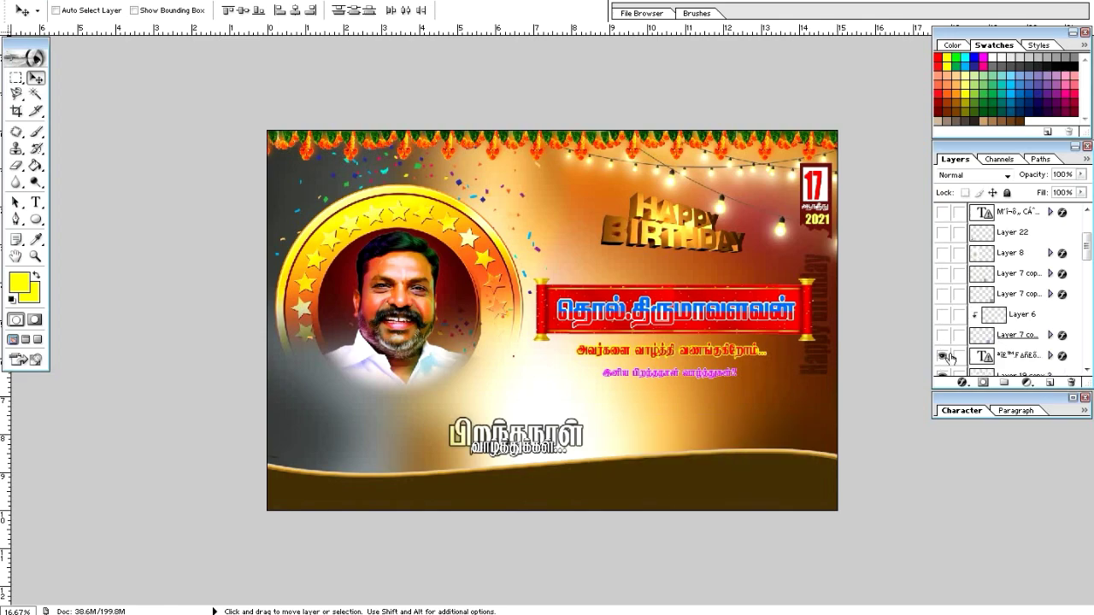
Step: Hide the Tamil name text, all three red banner parts, HAPPY BIRTHDAY graphic and Tamil greeting line
scroll(943, 325, "down", 2)
left_click(941, 293)
left_click(942, 313)
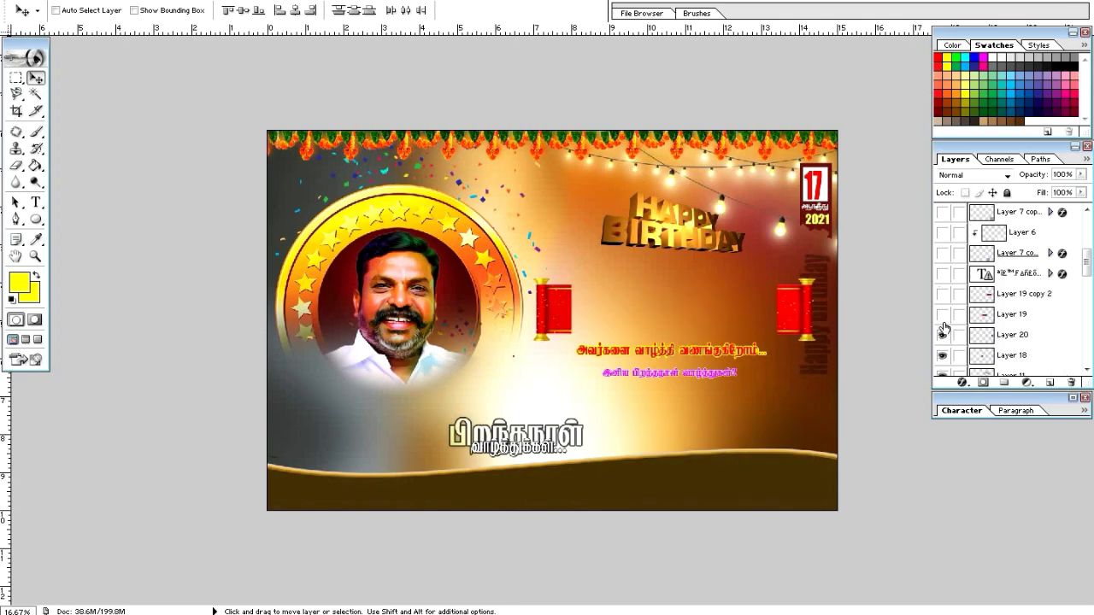
left_click(942, 335)
left_click(941, 355)
scroll(942, 357, "down", 2)
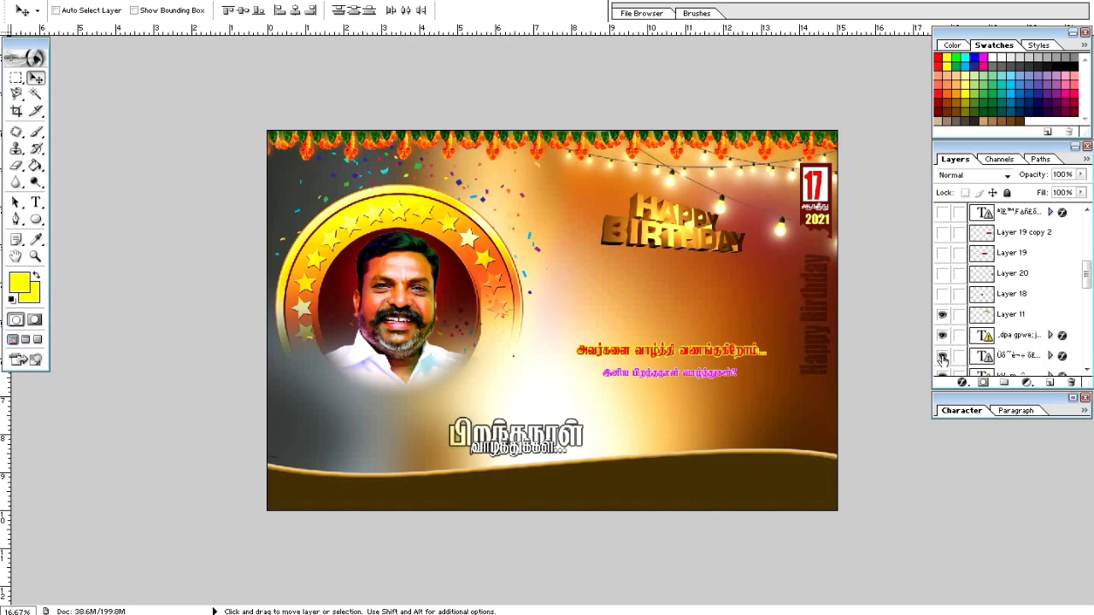
left_click(942, 314)
left_click(942, 356)
Step: Hide the pink Tamil line, Tamil title, and the date badge's 17, 2021, Layer 16 and red badge
scroll(943, 324, "down", 2)
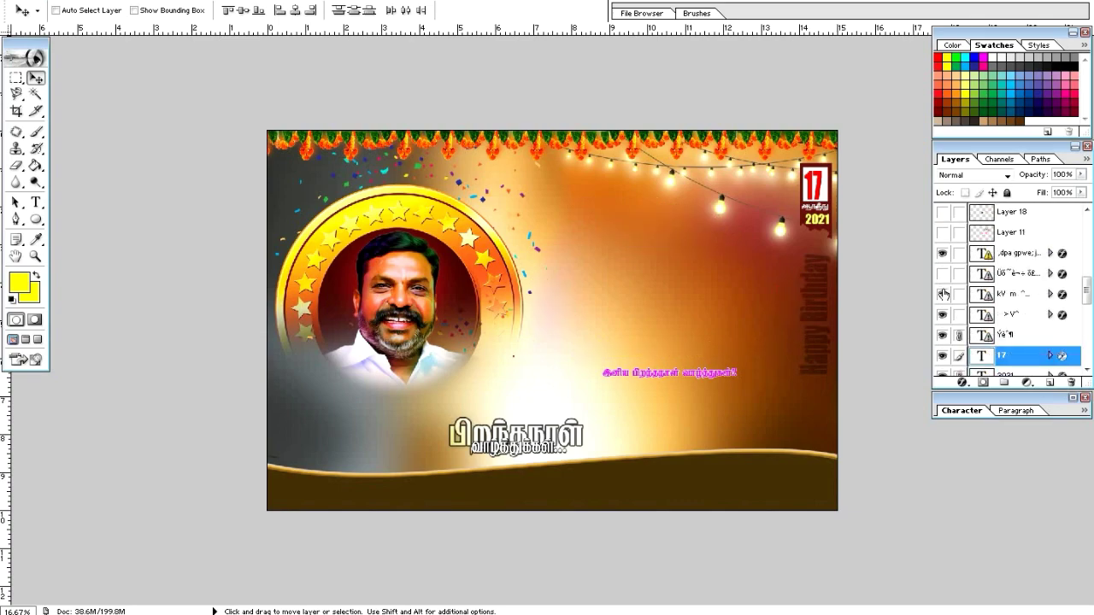
left_click(942, 293)
left_click(941, 313)
left_click(941, 334)
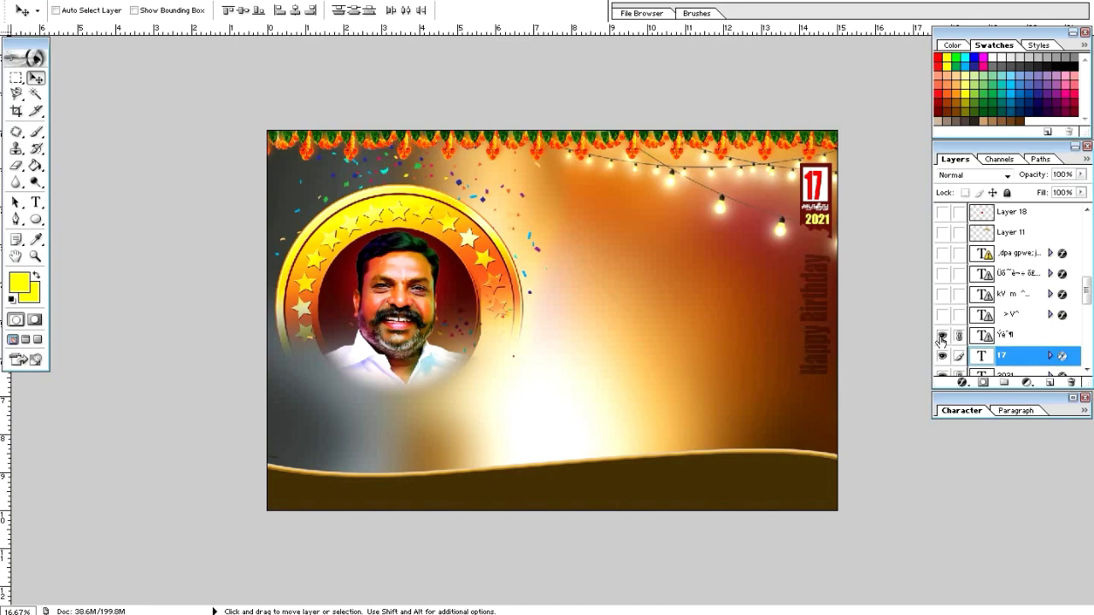
left_click(942, 356)
scroll(945, 357, "down", 2)
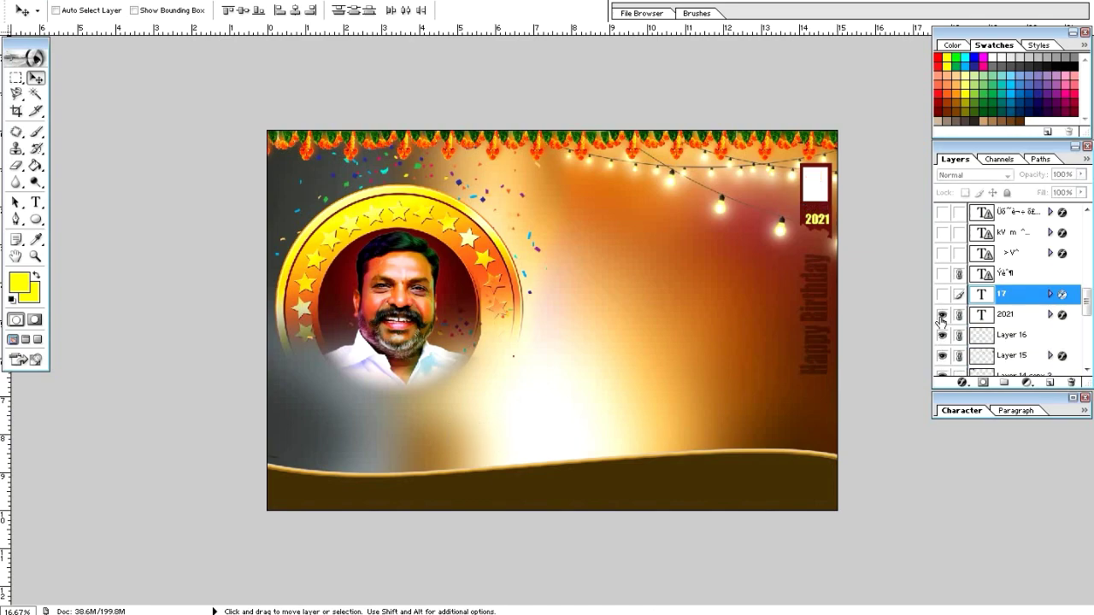
left_click(942, 315)
left_click(942, 335)
left_click(941, 356)
Step: Hide the three marigold garland layers and the brown bottom wave
scroll(942, 341, "down", 2)
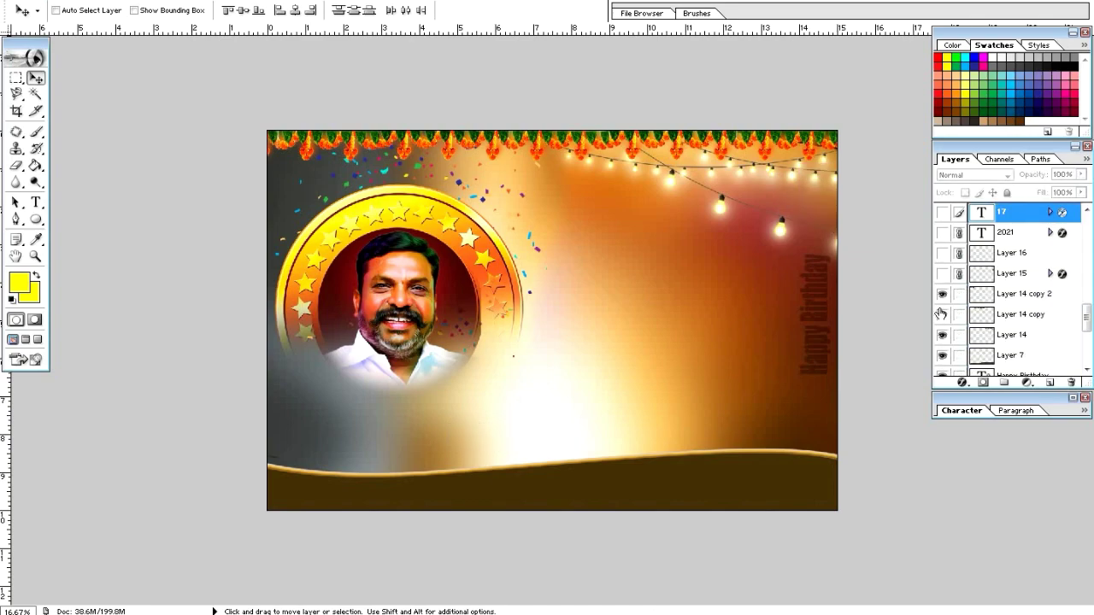
left_click(942, 293)
left_click(942, 314)
left_click(942, 334)
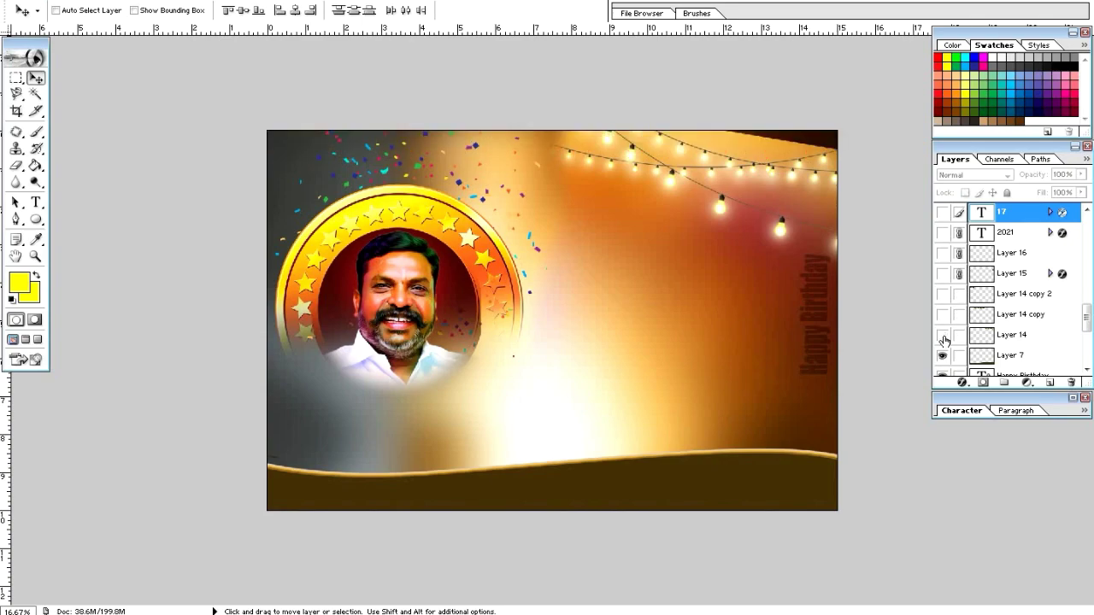
left_click(942, 355)
Step: Hide the vertical Happy Birthday text, portrait, star ring, red ball, lights, confetti, backdrop and Background
scroll(941, 333, "down", 2)
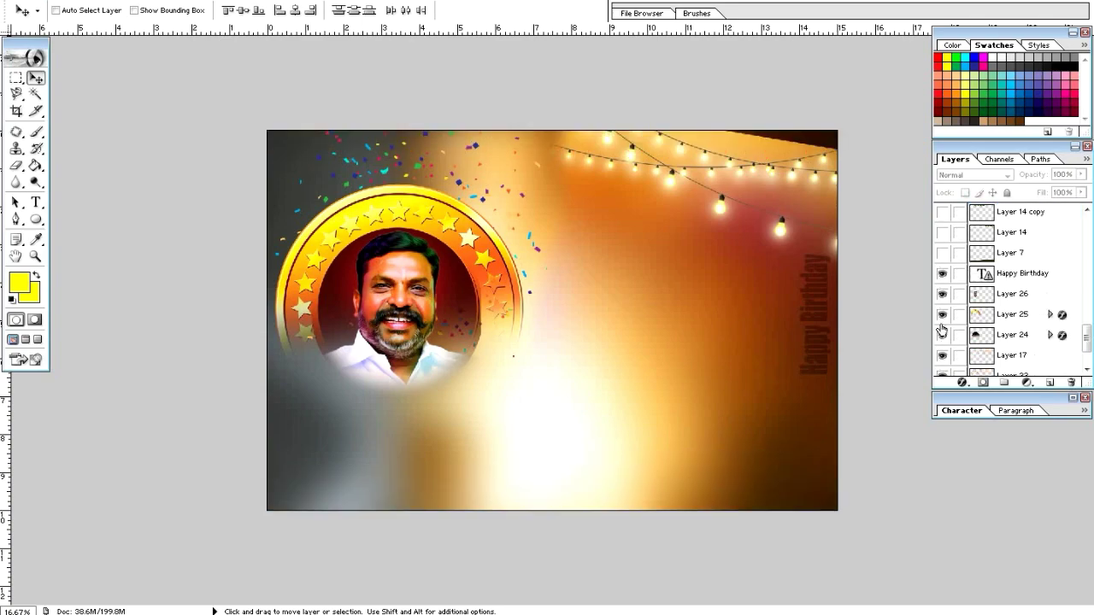
left_click(942, 274)
left_click(941, 294)
left_click(942, 315)
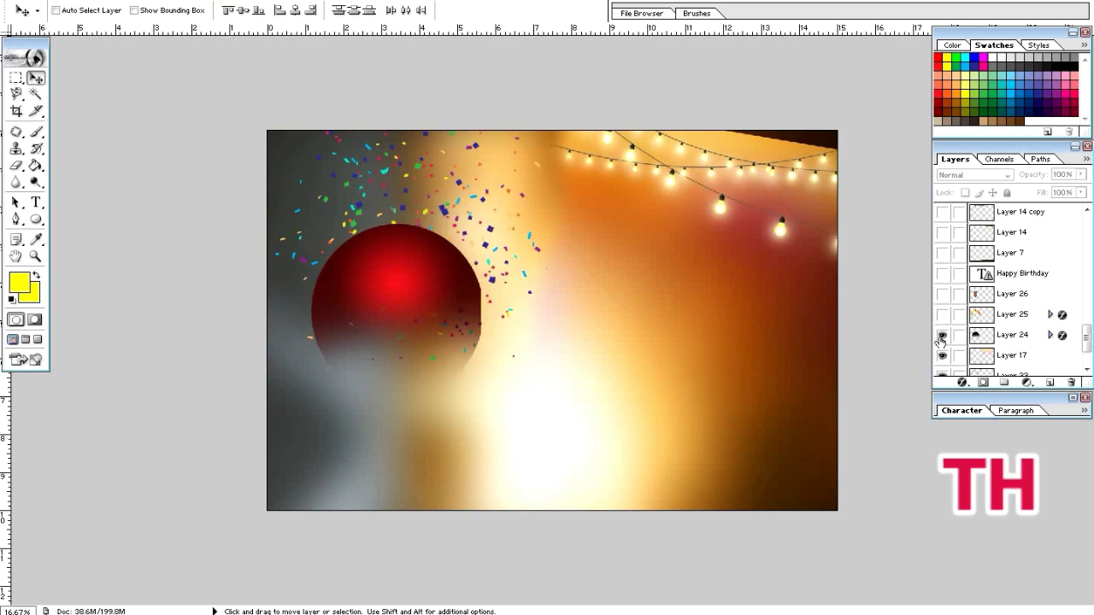
left_click(942, 335)
left_click(942, 356)
scroll(942, 362, "down", 1)
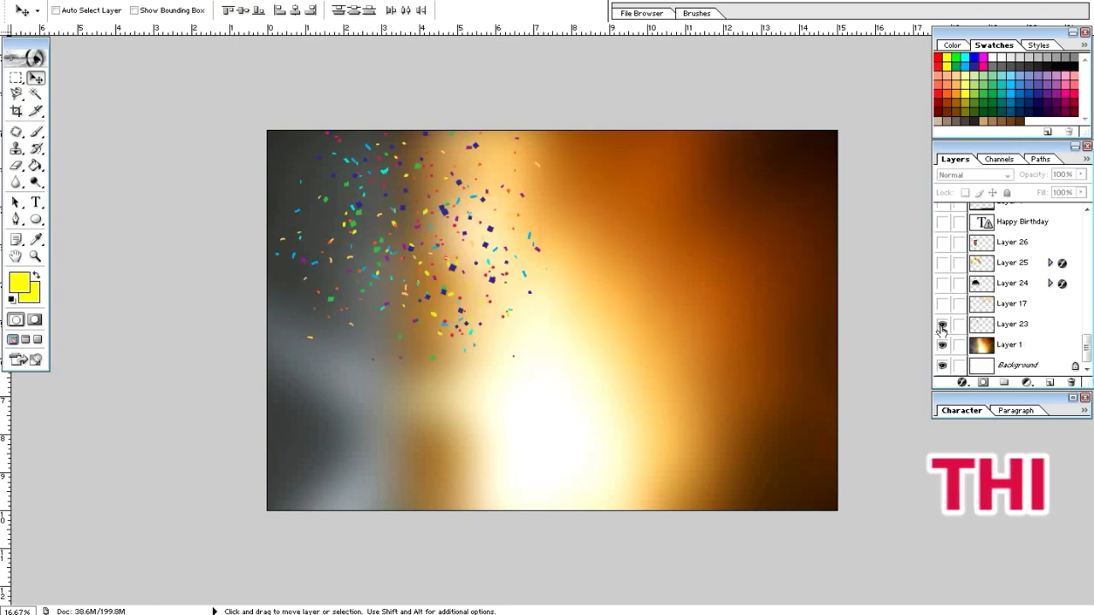
left_click(942, 324)
left_click(942, 345)
left_click(942, 366)
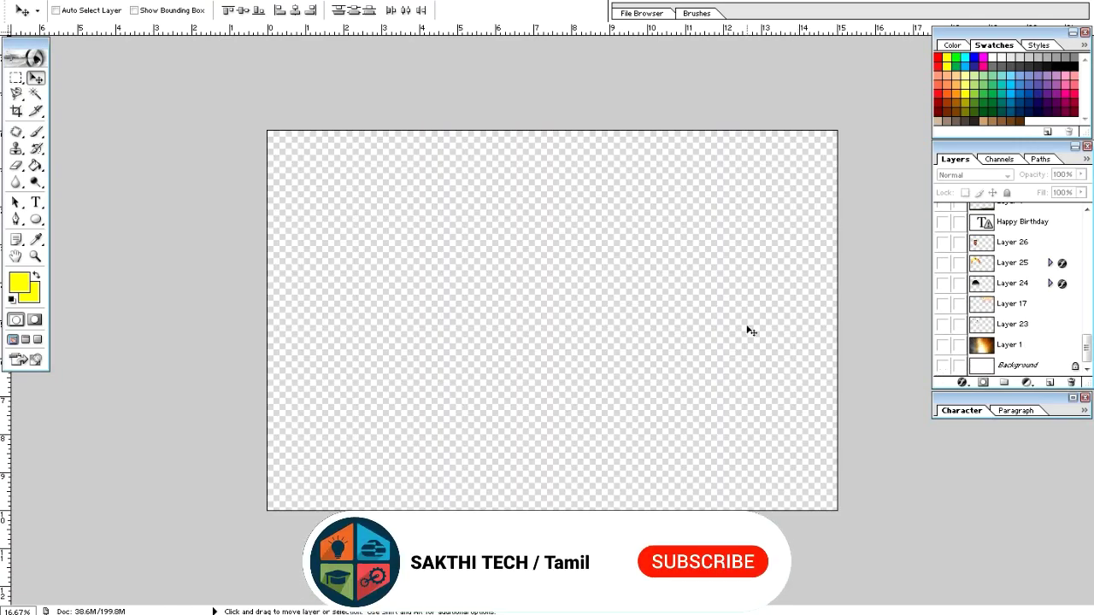
Step: Leave full screen, close the birthday poster without saving, and restore the party poster
key("f")
key("f")
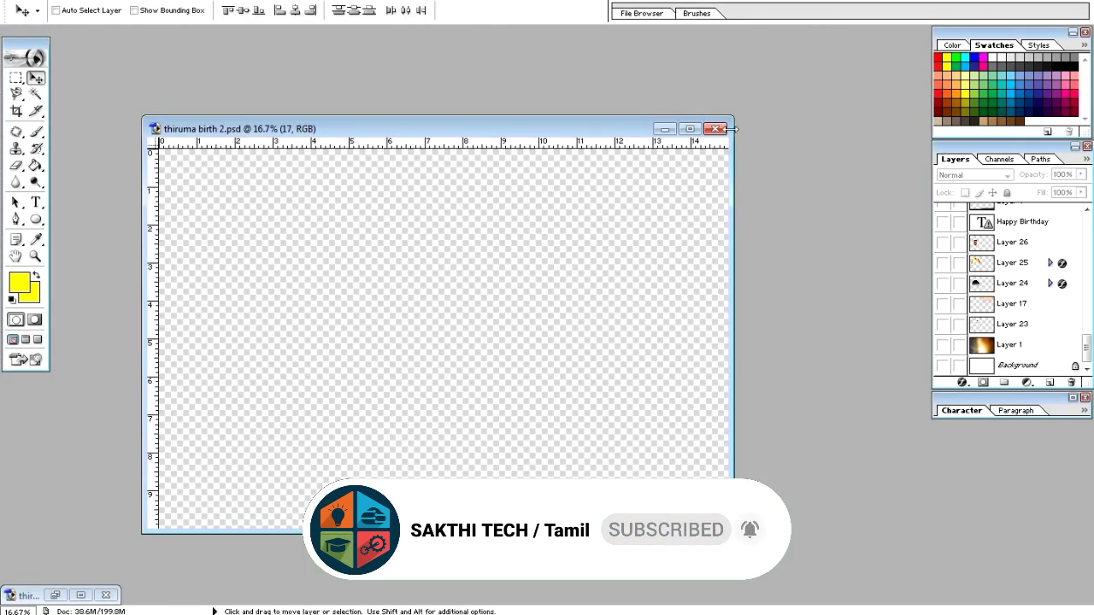
left_click(717, 129)
left_click(530, 221)
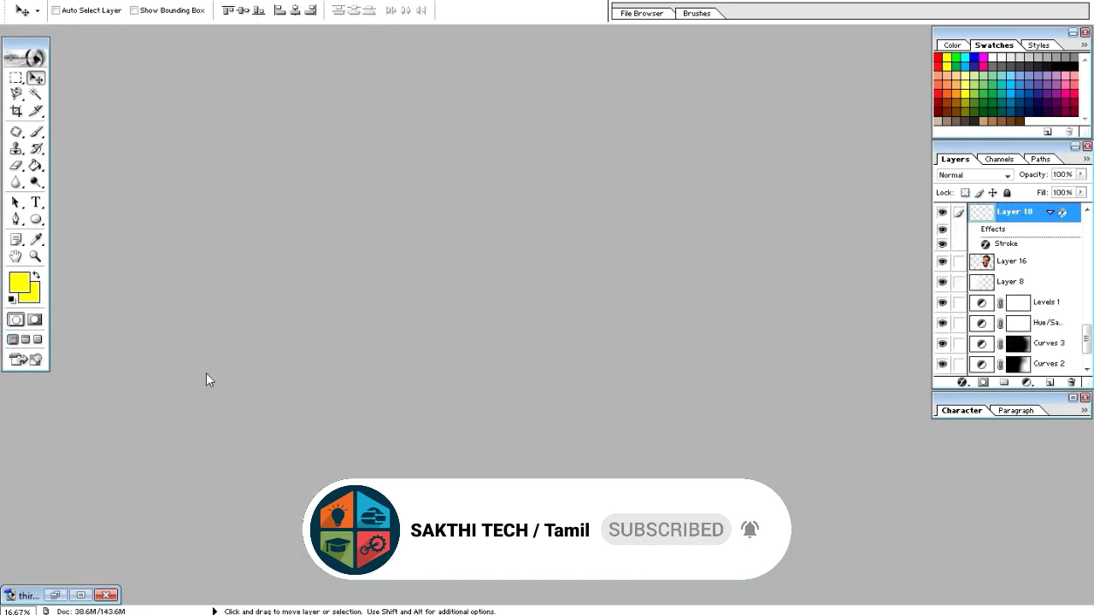
left_click(86, 595)
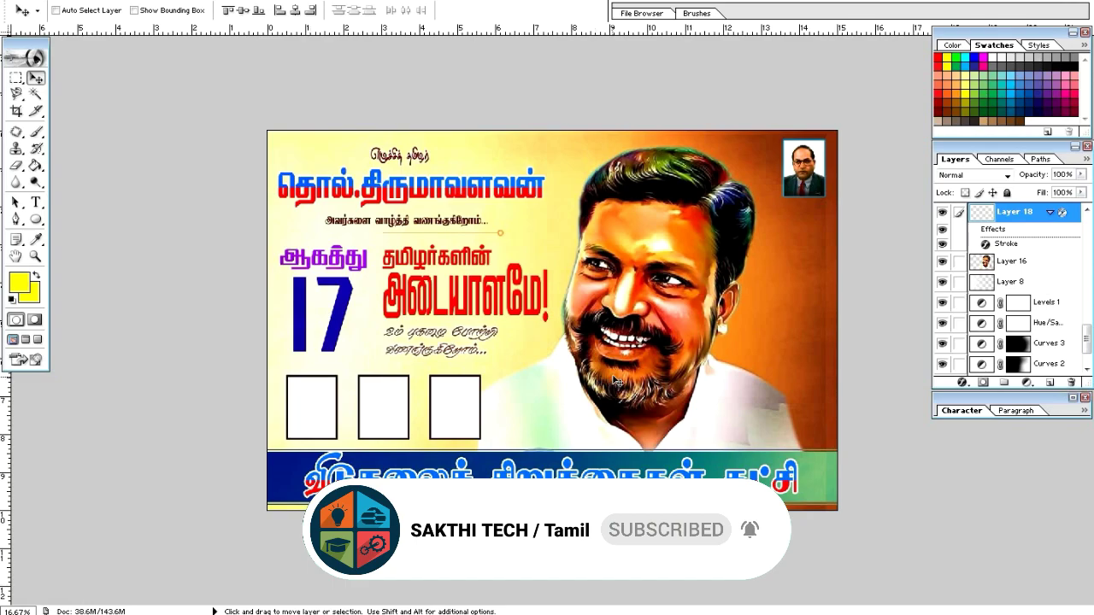
Step: Zoom into the party poster, fit it with Ctrl+0, then zoom in two steps
key("z")
left_click(651, 363)
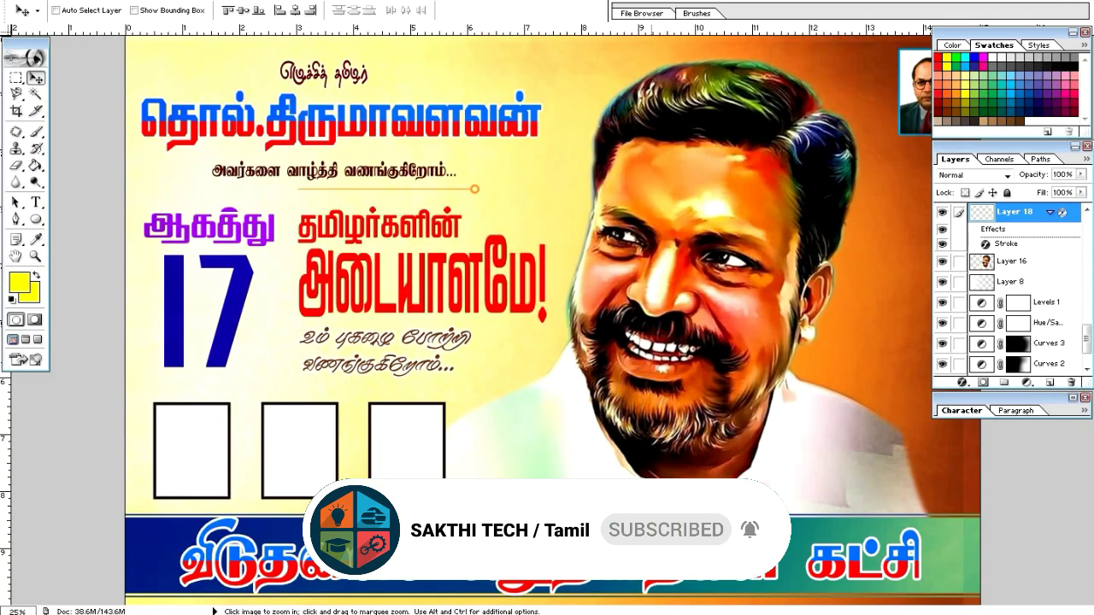
key("ctrl+0")
key("ctrl+plus")
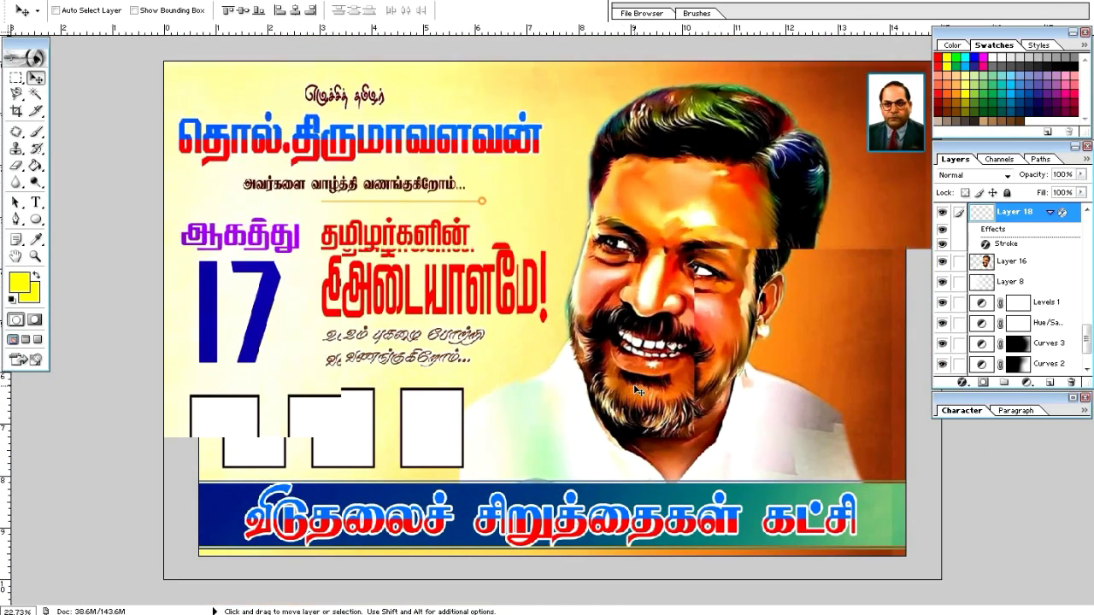
key("ctrl+plus")
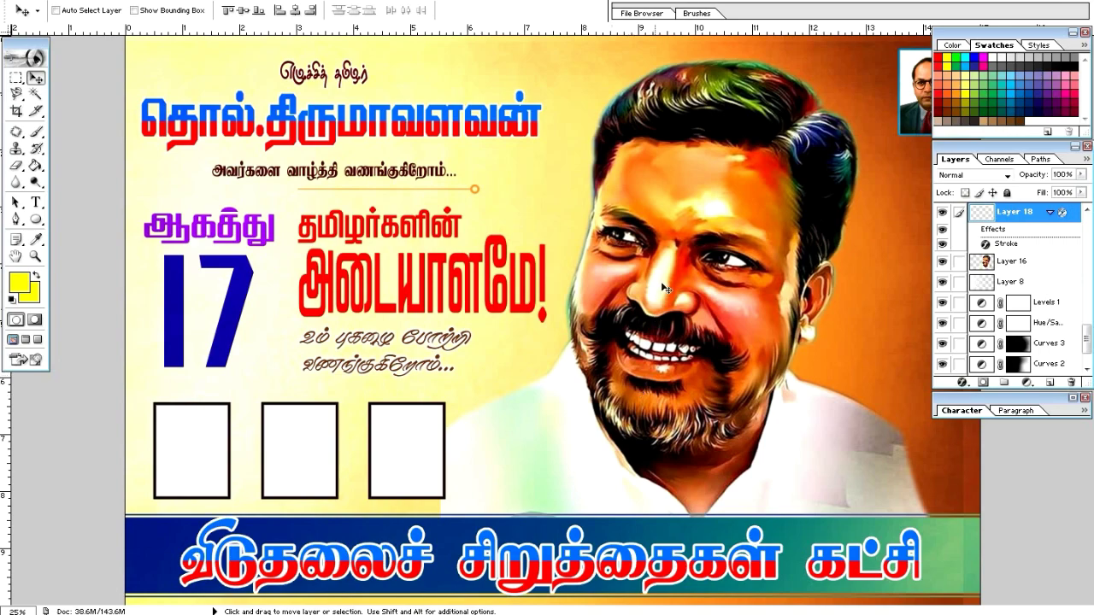
Step: Select Layer 16, the portrait, and shift it up and to the right
right_click(667, 207)
left_click(708, 229)
mouse_move(778, 275)
left_mouse_down()
mouse_move(786, 266)
mouse_move(675, 233)
mouse_move(680, 217)
left_mouse_up()
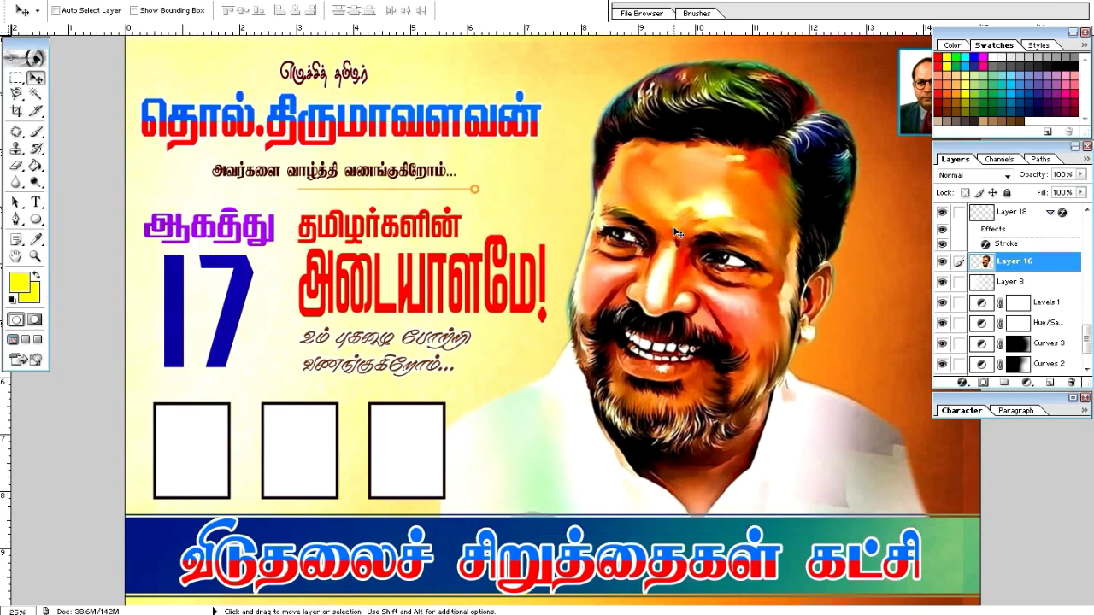
Step: Select Layer 6 and duplicate it with Ctrl+J
right_click(909, 100)
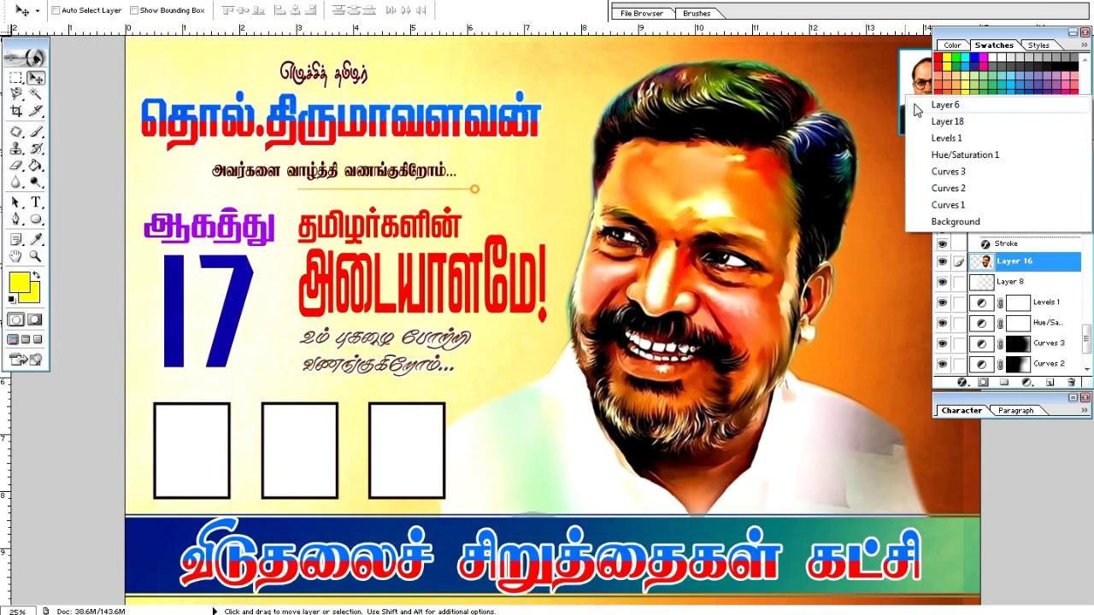
left_click(930, 106)
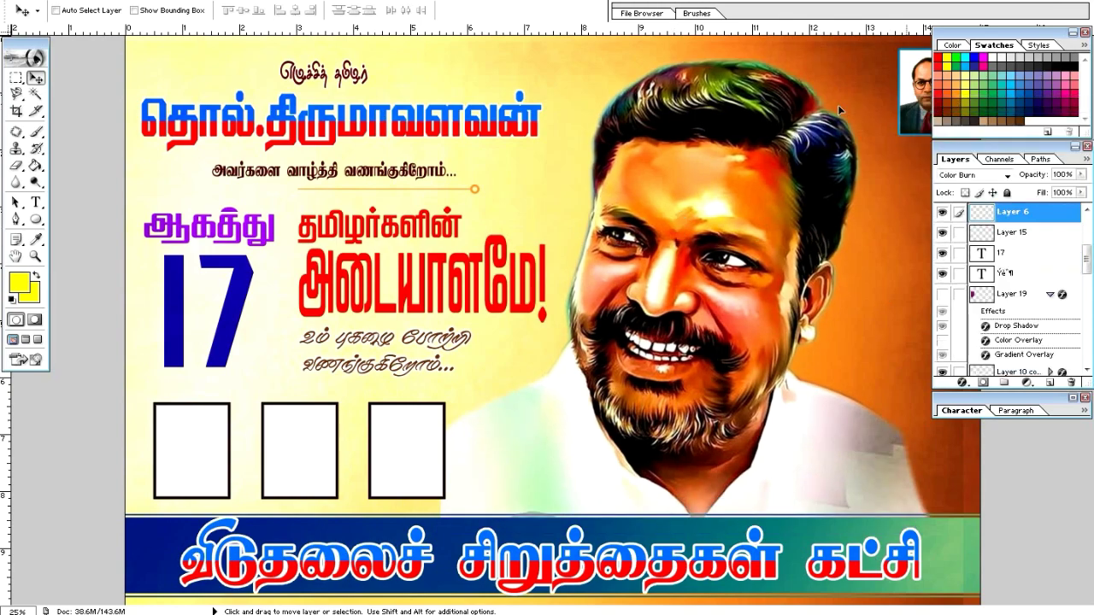
key("ctrl+j")
right_click(906, 109)
left_click(949, 74)
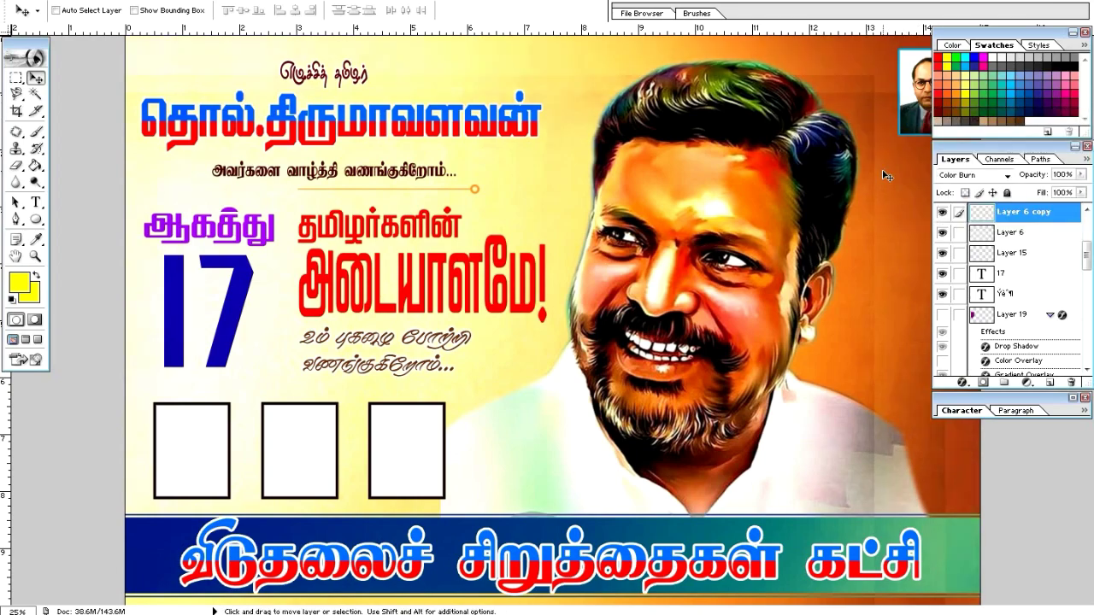
Step: Try moving Layer 18, the small portrait photo, beside the headline, then undo
right_click(909, 66)
left_click(931, 63)
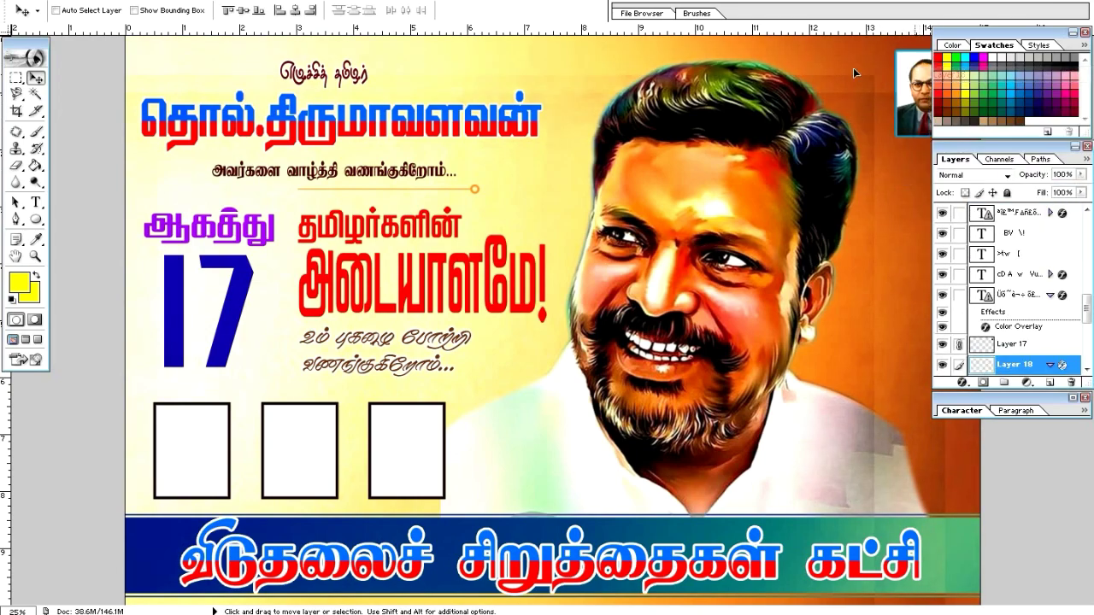
mouse_move(921, 80)
left_mouse_down()
mouse_move(580, 140)
mouse_move(517, 172)
left_mouse_up()
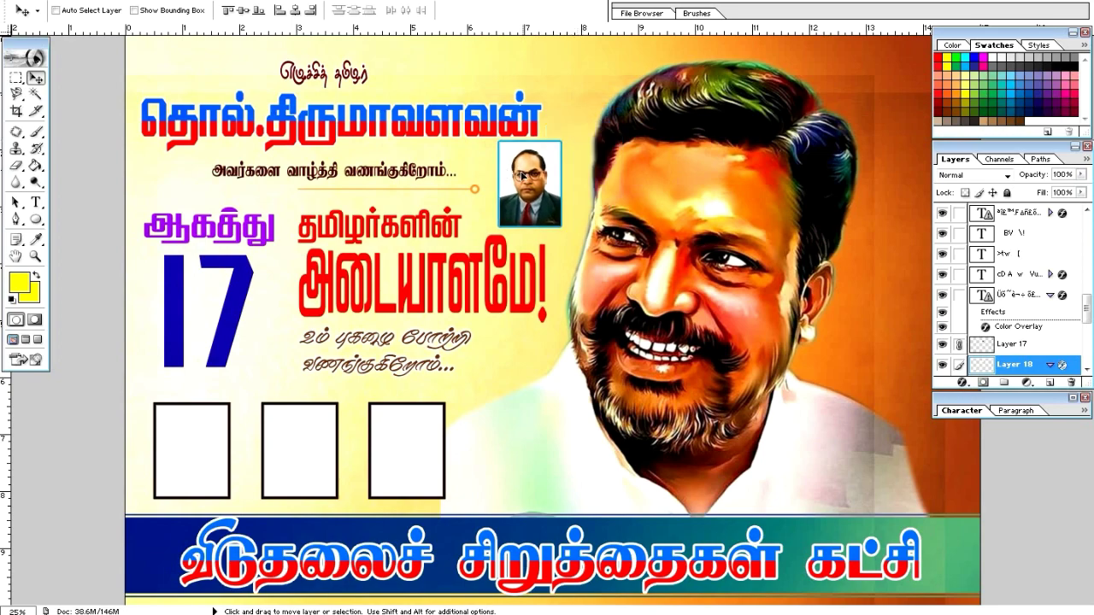
key("ctrl+z")
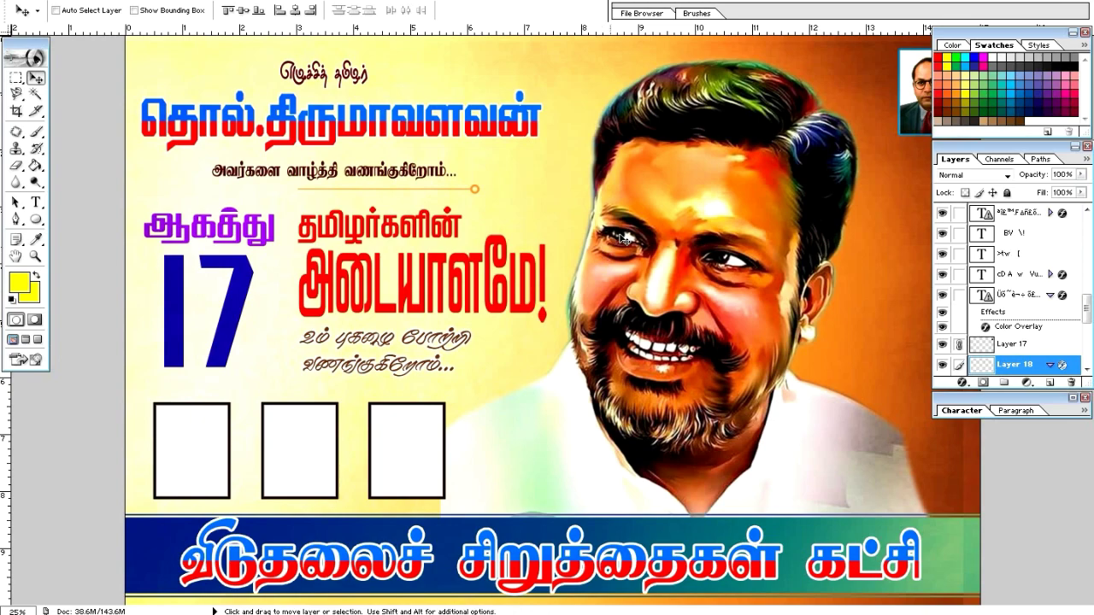
Step: Move the Layer 20 copy white box beside the face
right_click(399, 446)
left_click(436, 454)
mouse_move(411, 479)
left_mouse_down()
mouse_move(405, 465)
mouse_move(561, 436)
mouse_move(489, 466)
left_mouse_up()
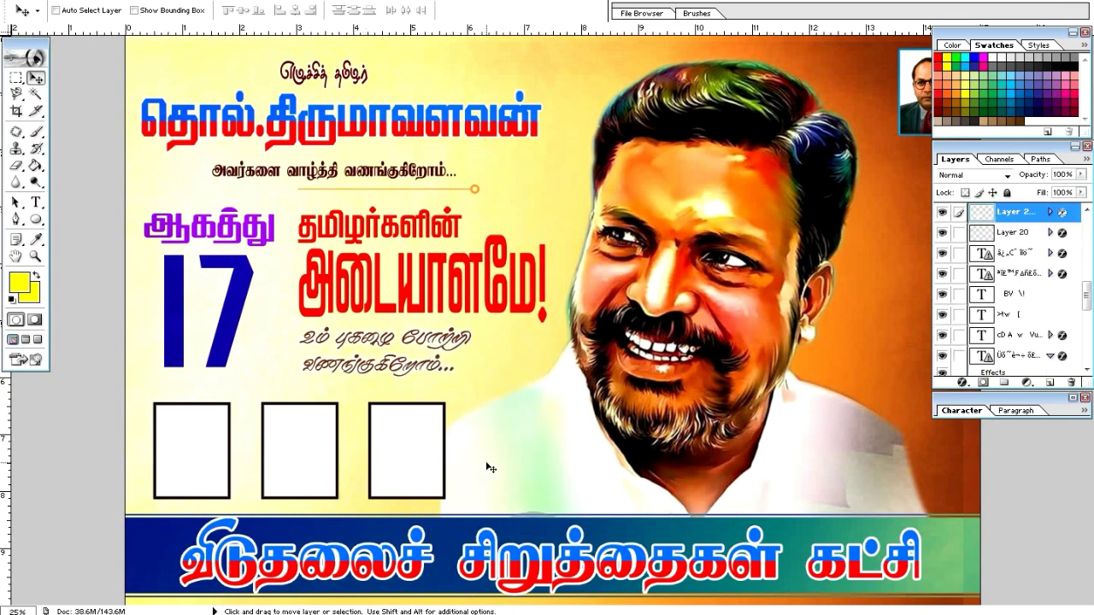
Step: Try lifting the party-name text above the blue banner, then undo
right_click(373, 567)
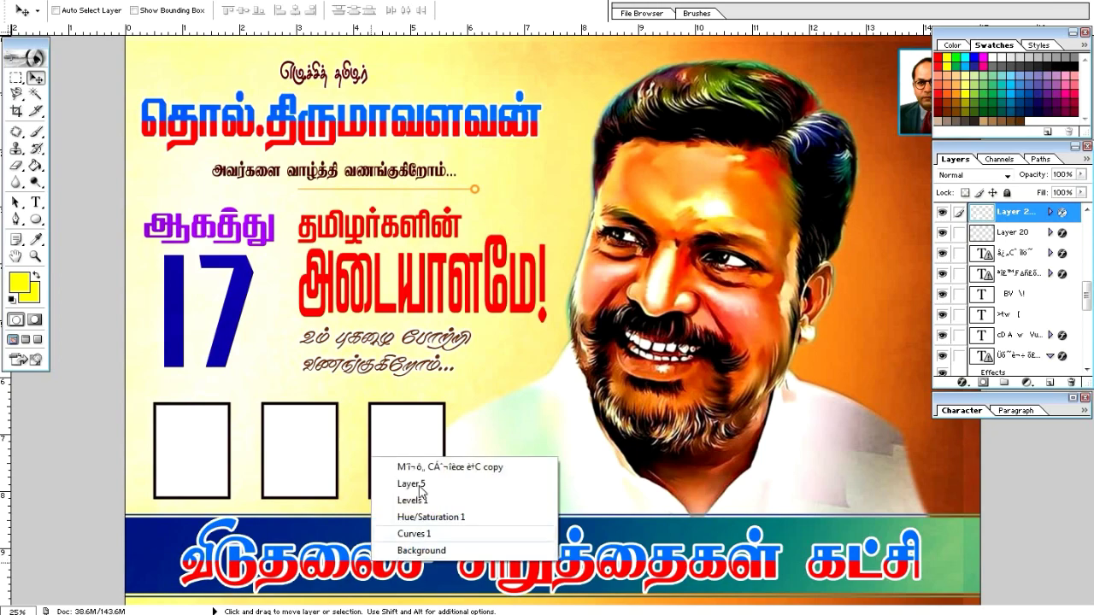
left_click(411, 462)
left_click_drag(395, 576, 454, 508)
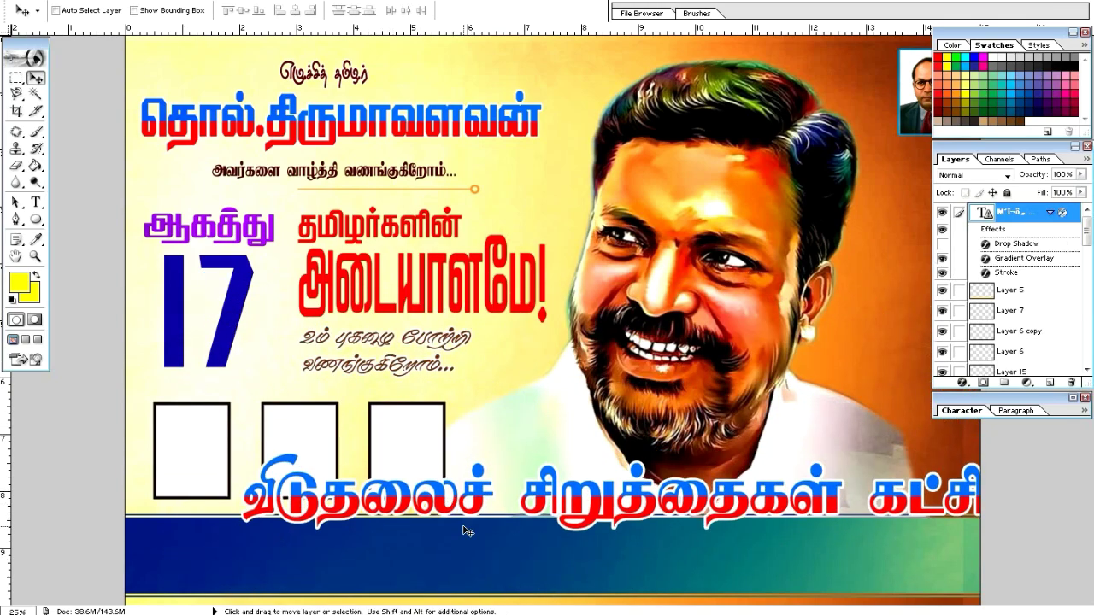
key("ctrl+z")
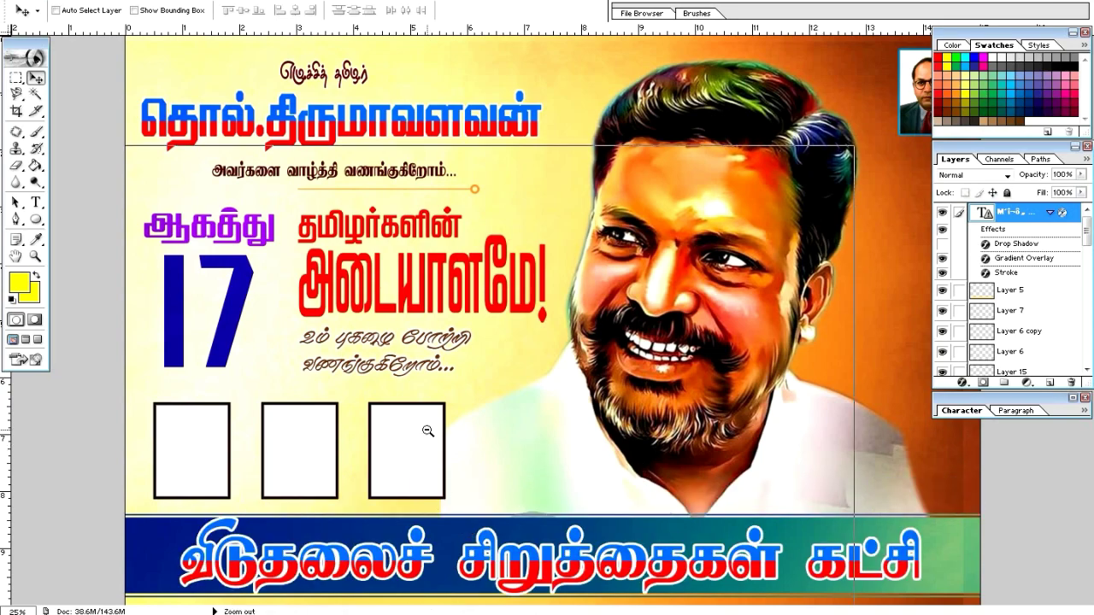
key("ctrl+minus")
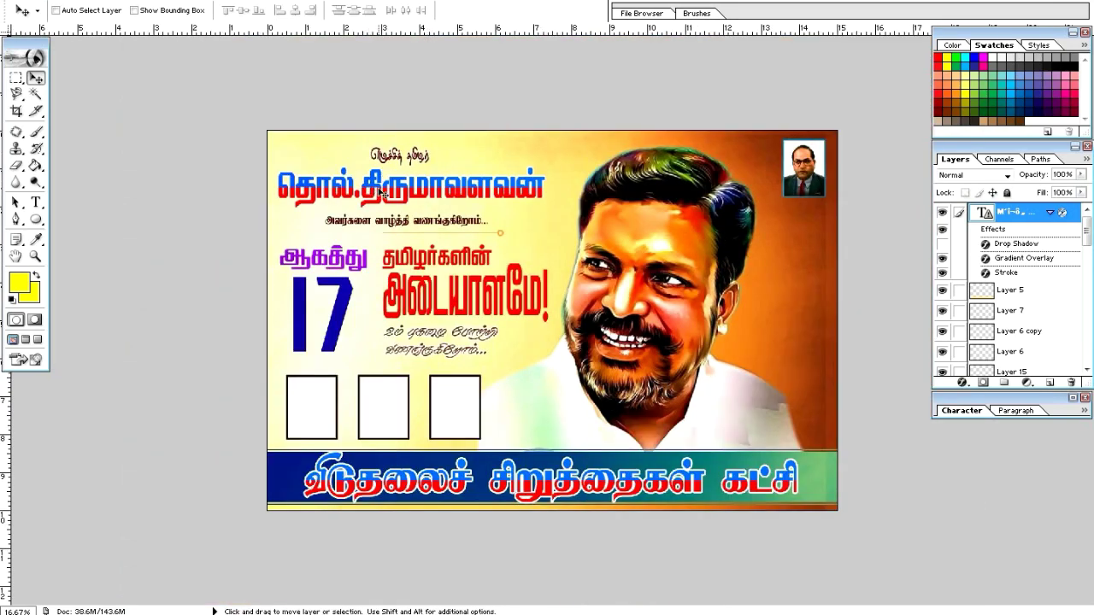
right_click(377, 189)
left_click(402, 197)
left_click_drag(390, 194, 489, 194)
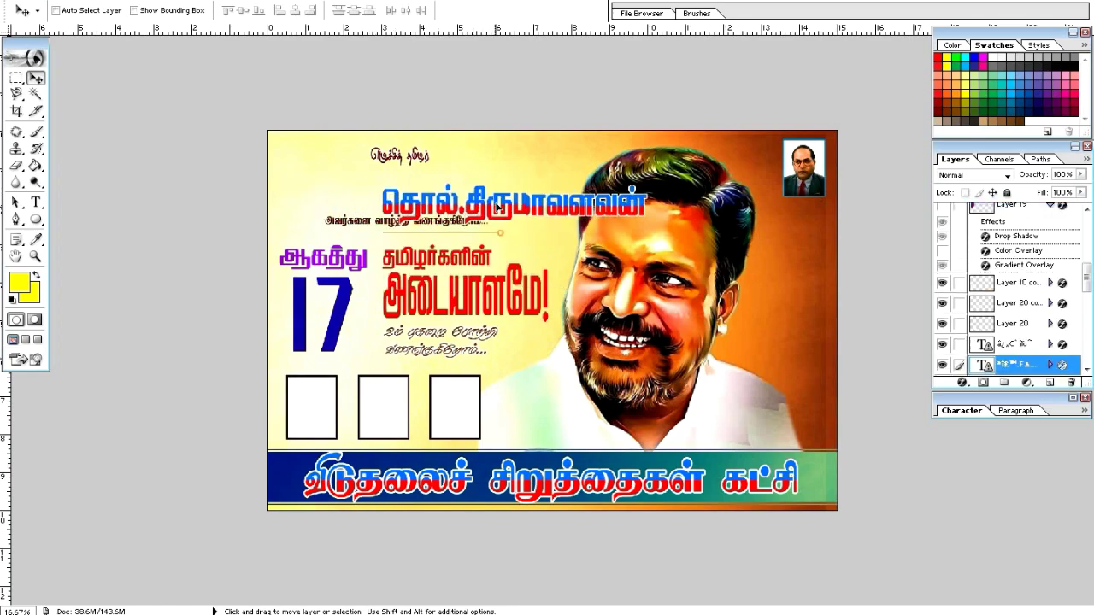
right_click(340, 299)
left_click(359, 309)
mouse_move(359, 309)
left_mouse_down()
mouse_move(641, 314)
mouse_move(812, 383)
left_mouse_up()
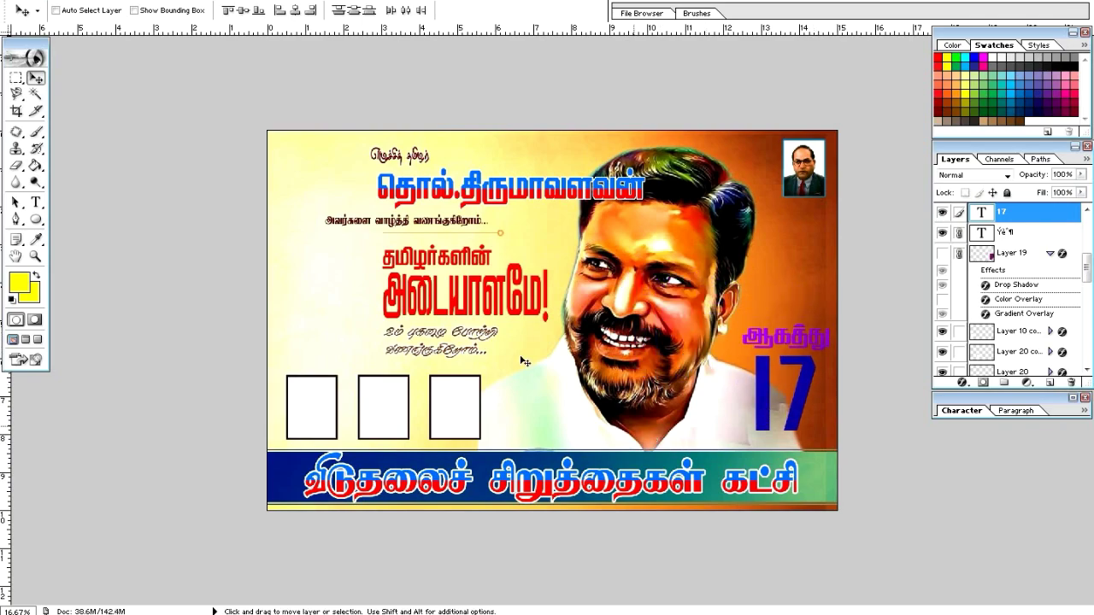
right_click(407, 303)
left_click(412, 310)
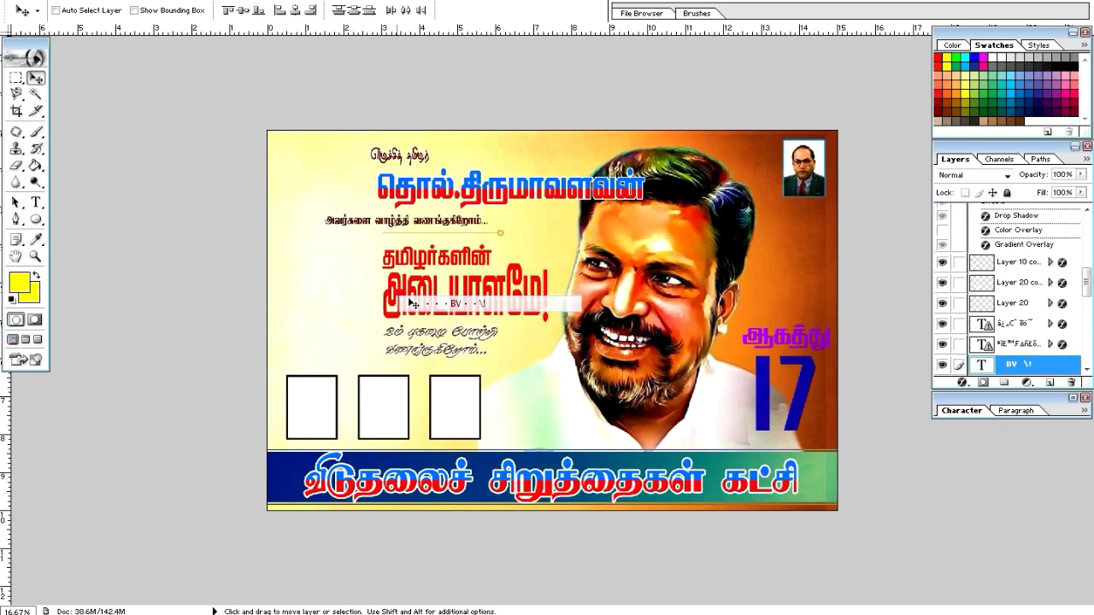
left_click_drag(412, 309, 355, 318)
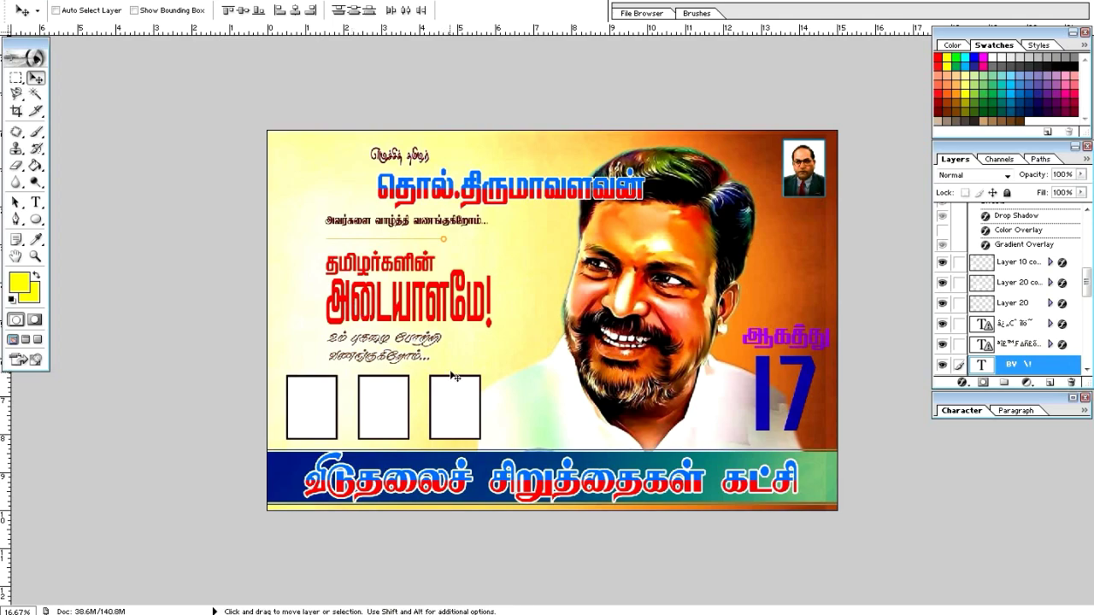
key("ctrl+alt+z")
key("ctrl+alt+z")
key("ctrl+alt+z")
key("ctrl+alt+z")
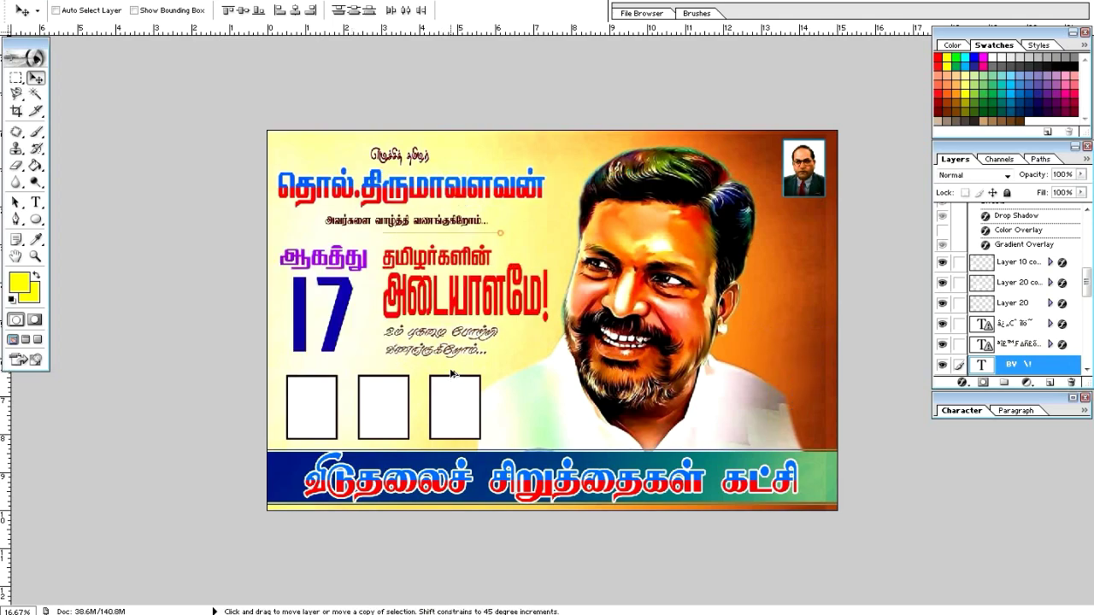
key("r")
key("u")
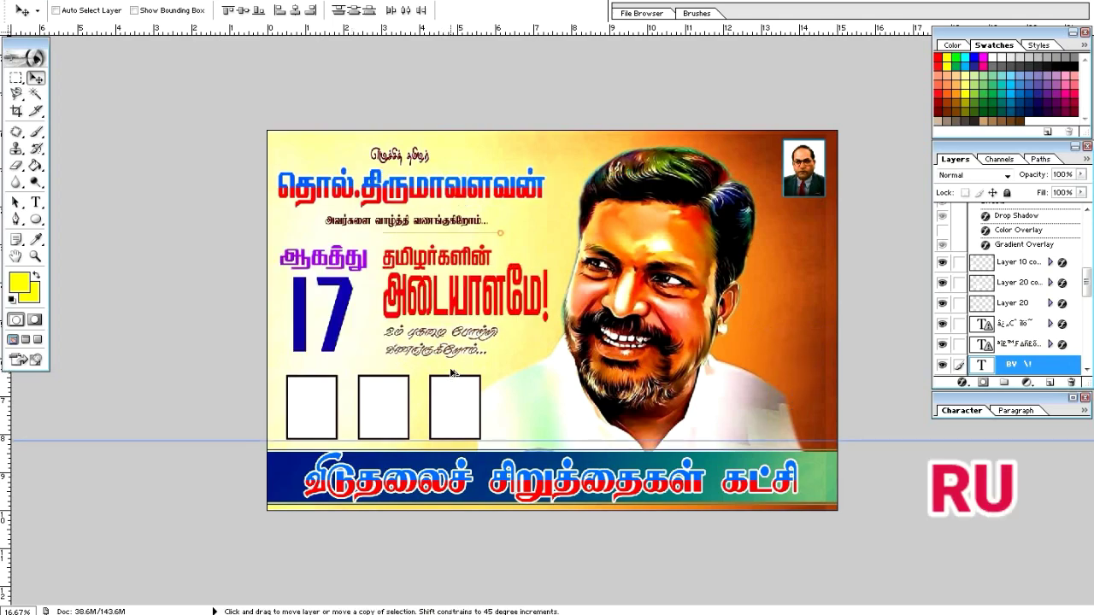
key("m")
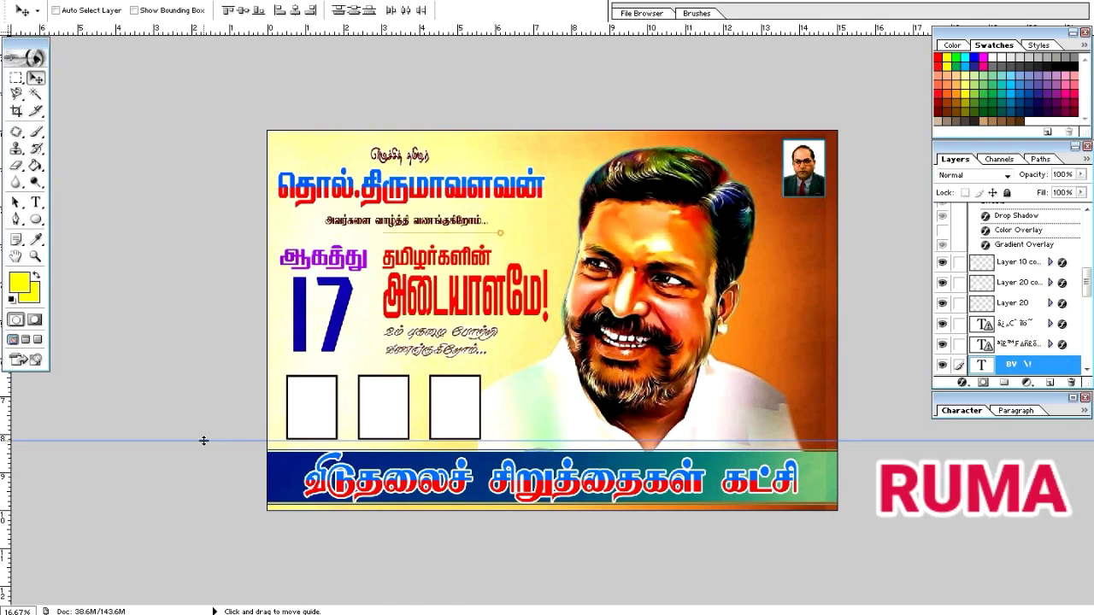
left_click_drag(203, 440, 169, 17)
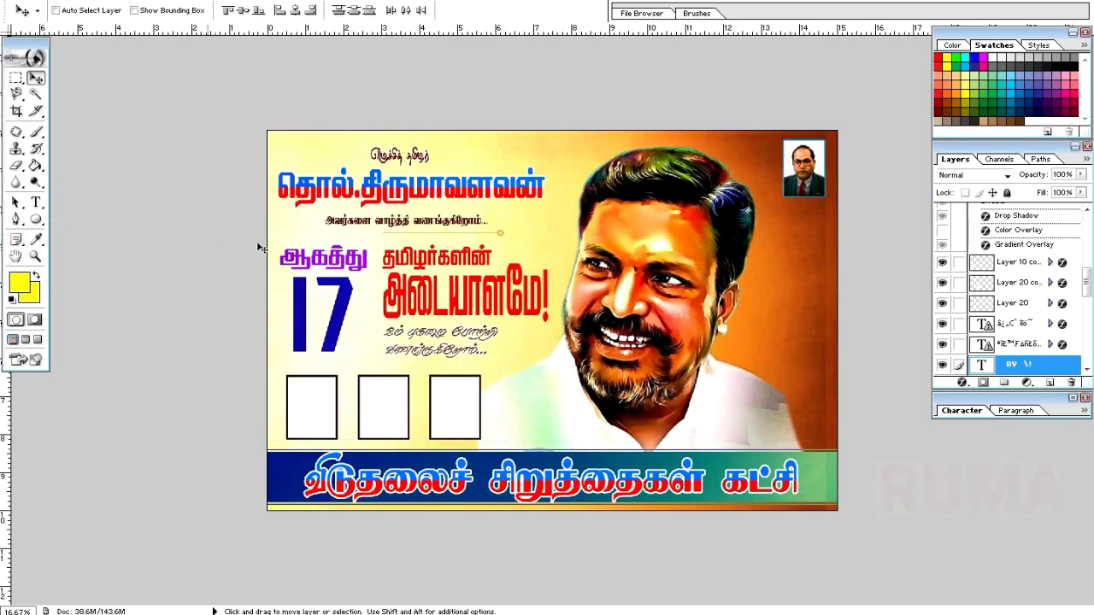
Step: Select Layer 19 and briefly show the dark red ribbon behind the date, then hide it
left_click_drag(1089, 280, 1089, 254)
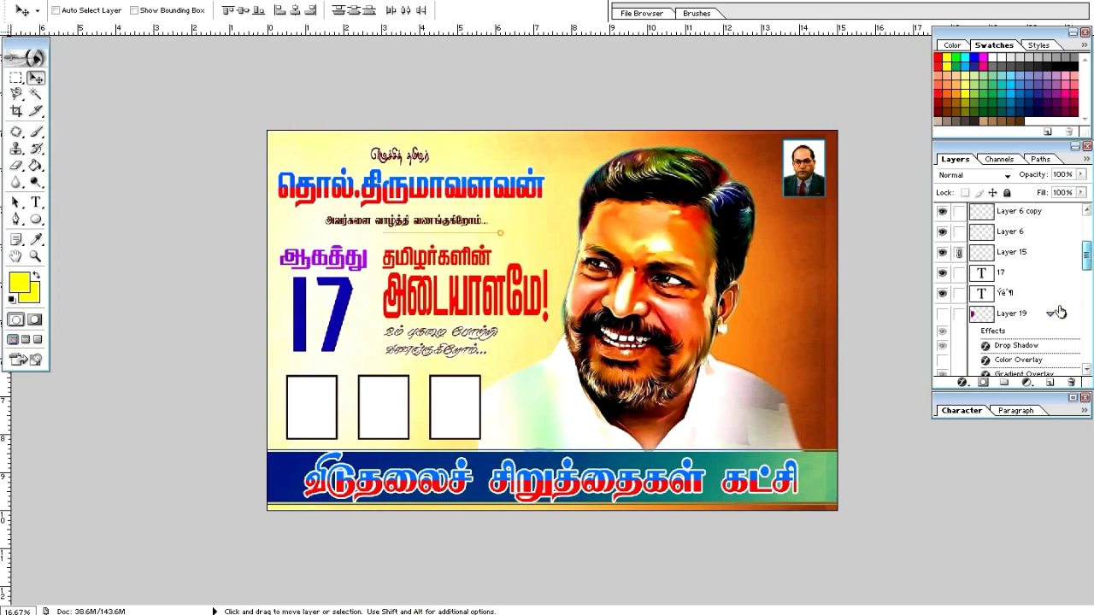
left_click(1058, 315)
left_click(1052, 315)
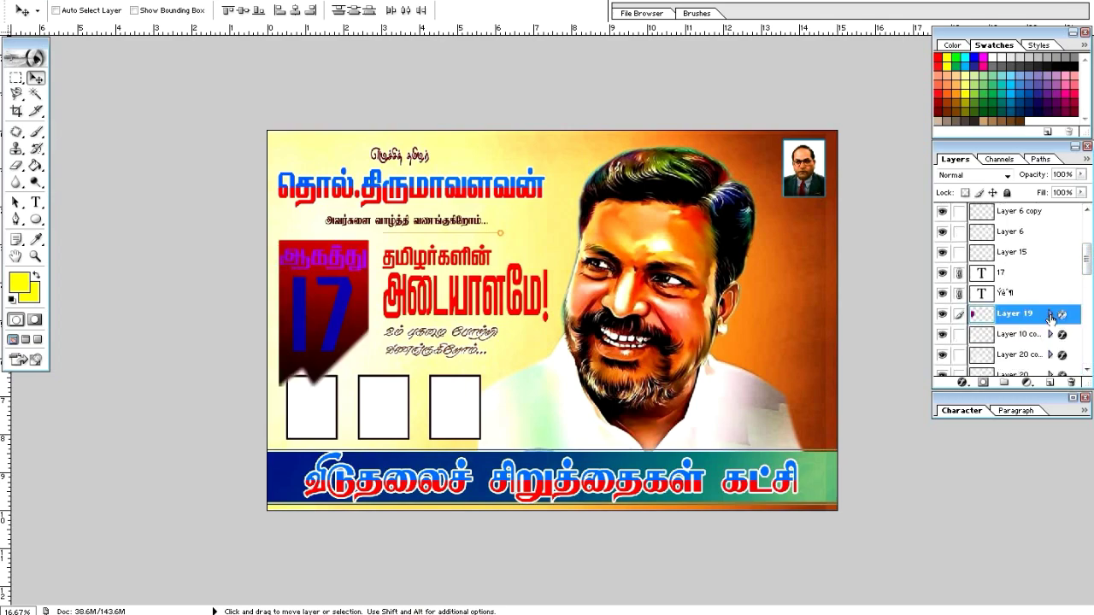
left_click(942, 314)
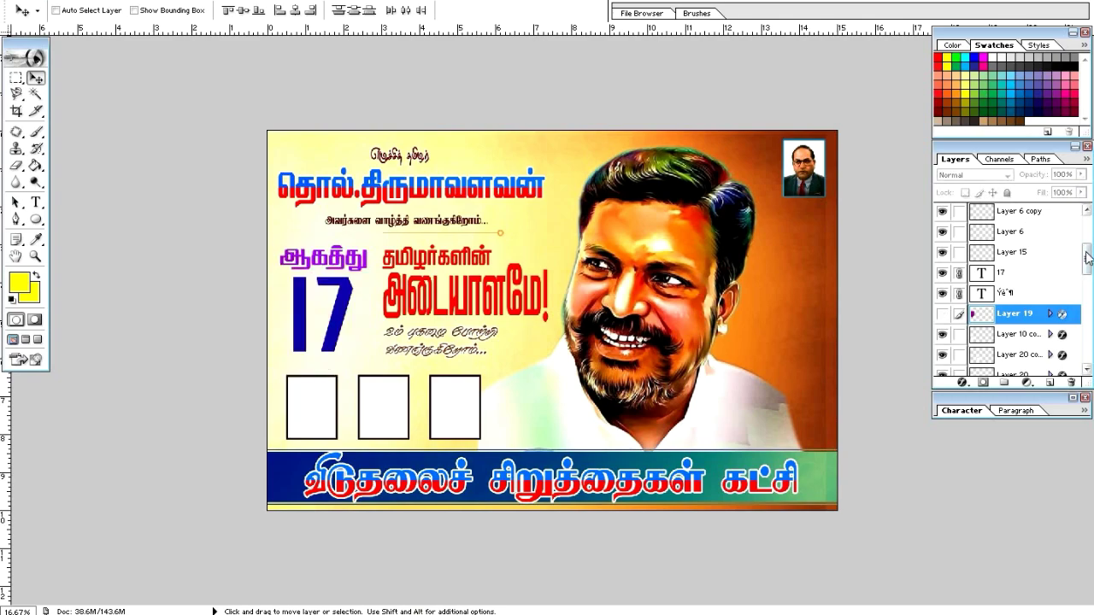
Step: Hide the bottom banner text, blue banner bar, 17, orange tint and purple ஆகத்து text
left_click_drag(1088, 256, 1088, 229)
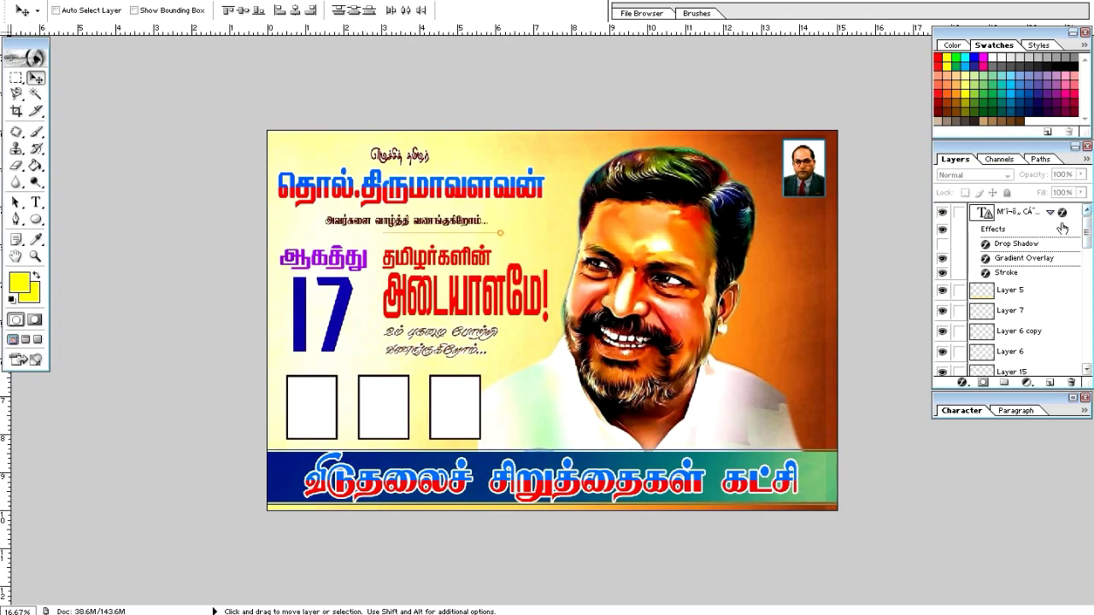
left_click(1049, 213)
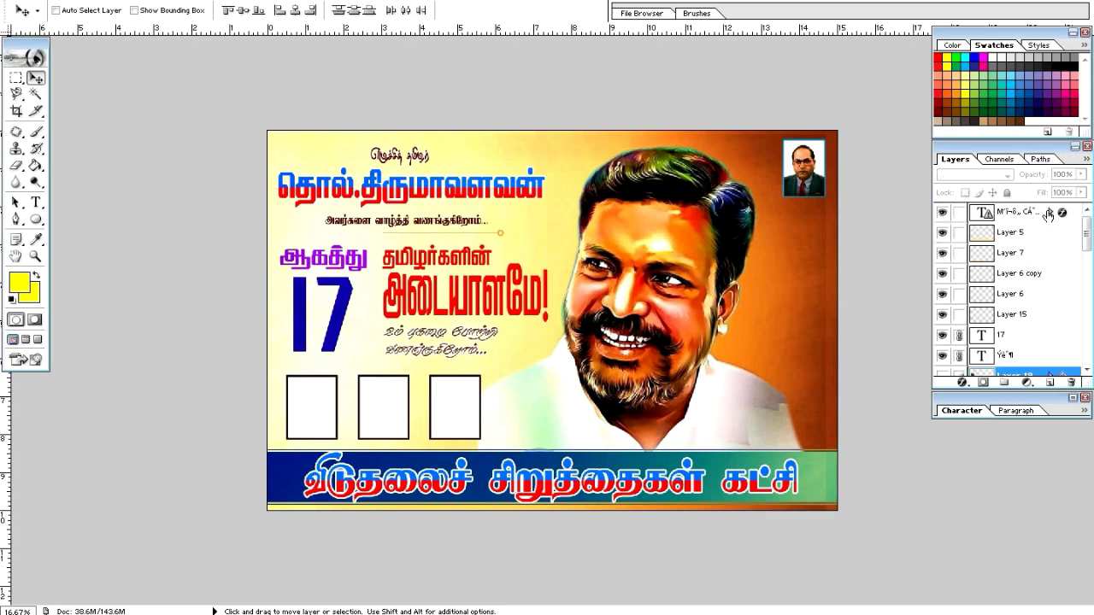
left_click(941, 232)
left_click(942, 253)
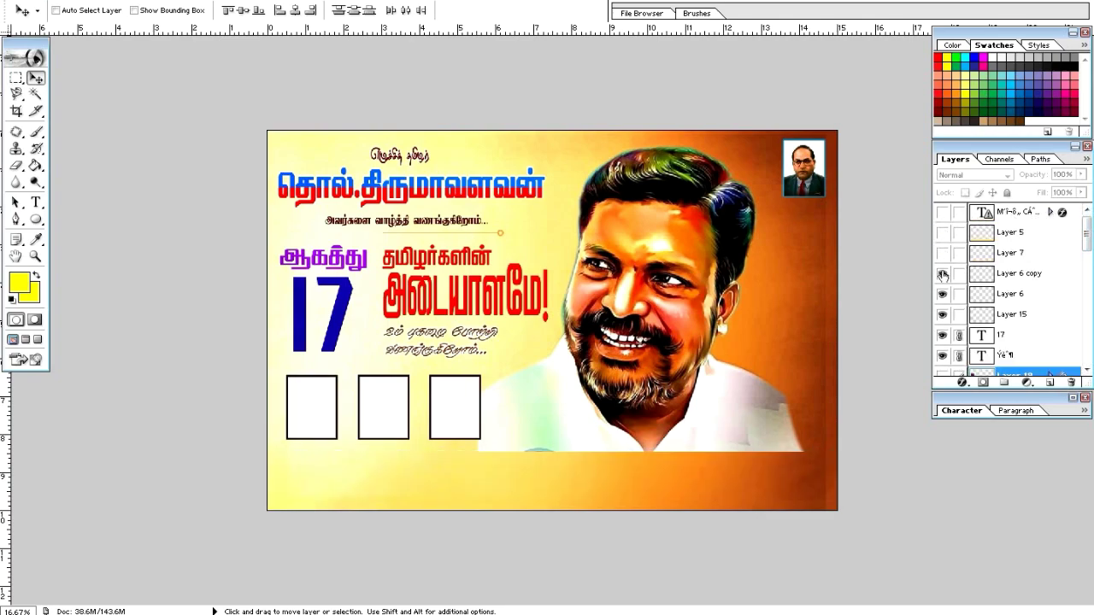
left_click_drag(942, 275, 940, 357)
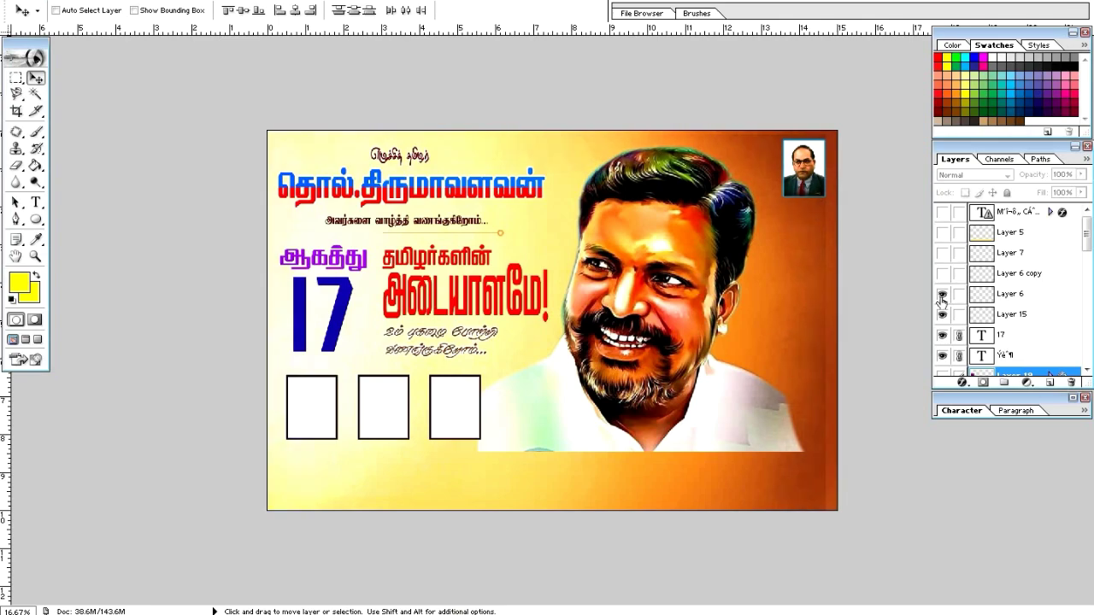
left_click(941, 356)
Step: Hide the middle layers down to the small portrait's border and the large smiling portrait
scroll(953, 326, "down", 2)
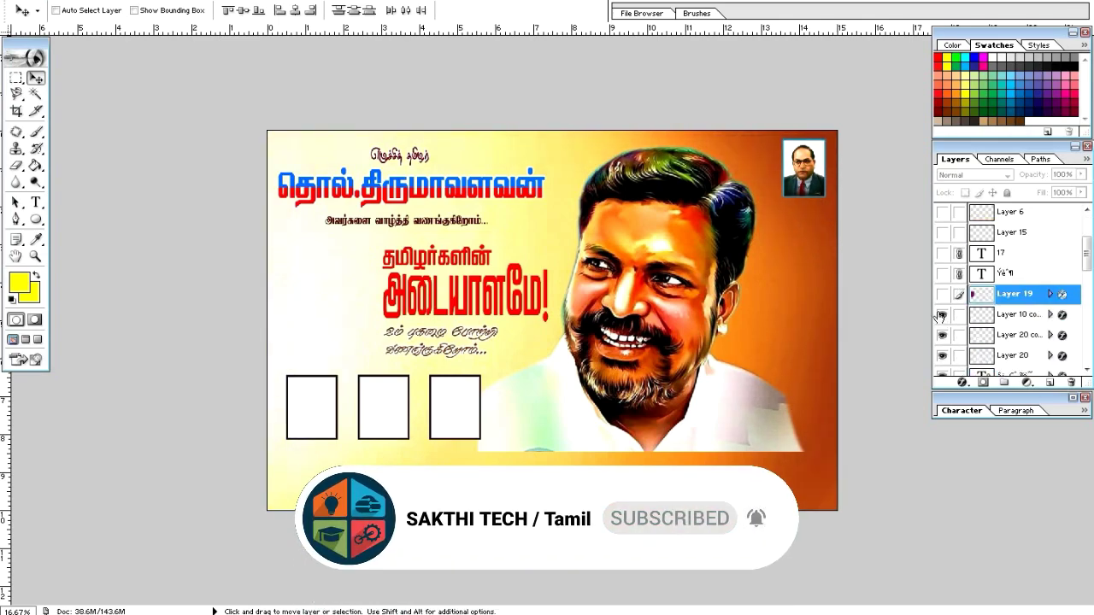
left_click_drag(940, 314, 941, 355)
scroll(941, 352, "down", 2)
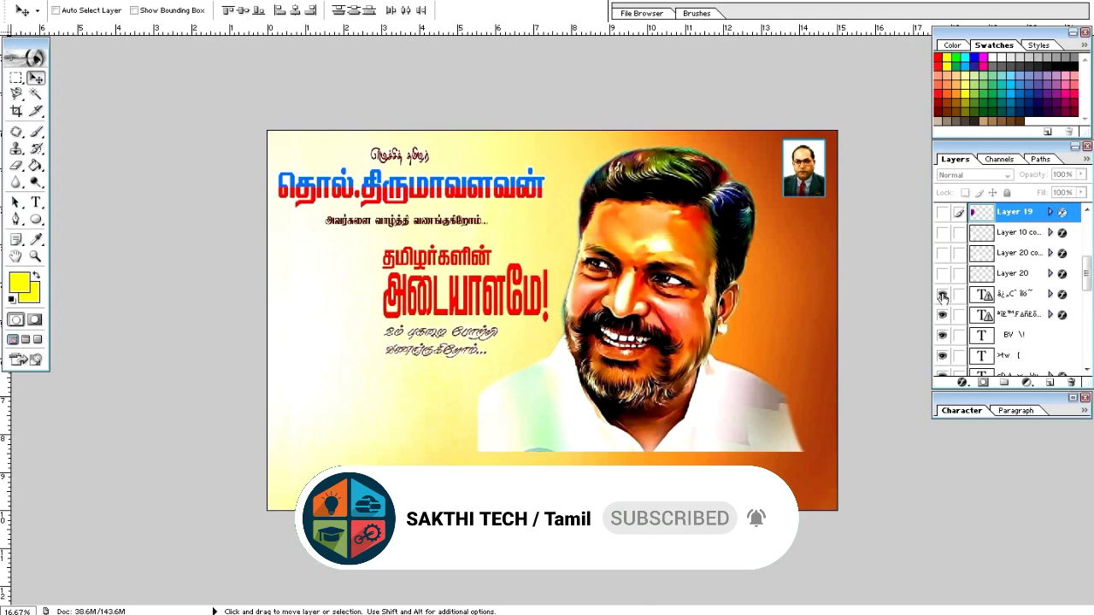
left_click_drag(943, 296, 942, 356)
scroll(945, 336, "down", 2)
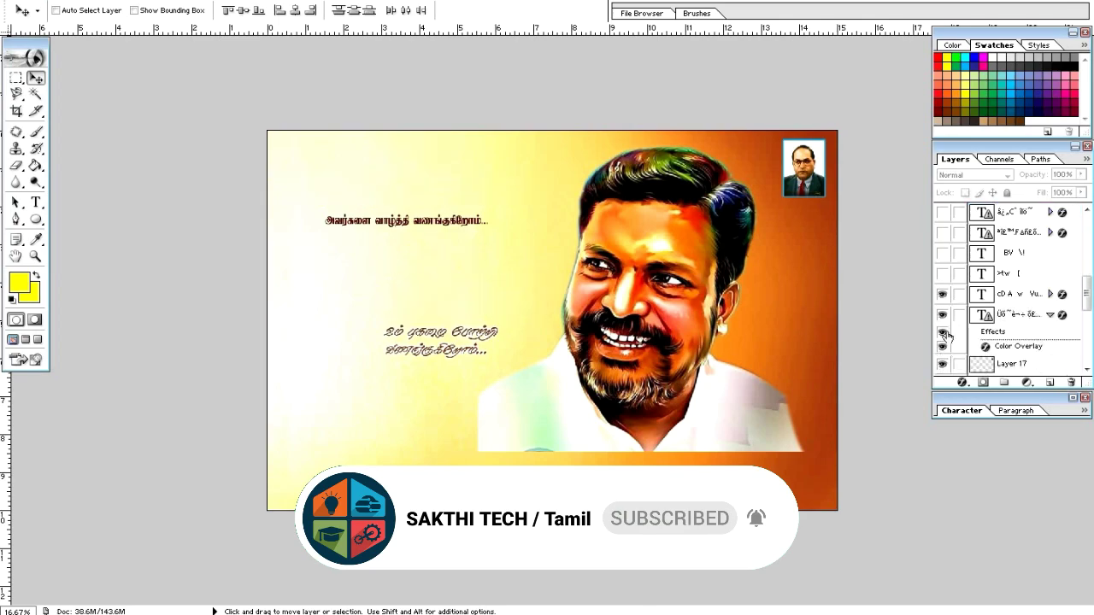
left_click_drag(943, 295, 943, 315)
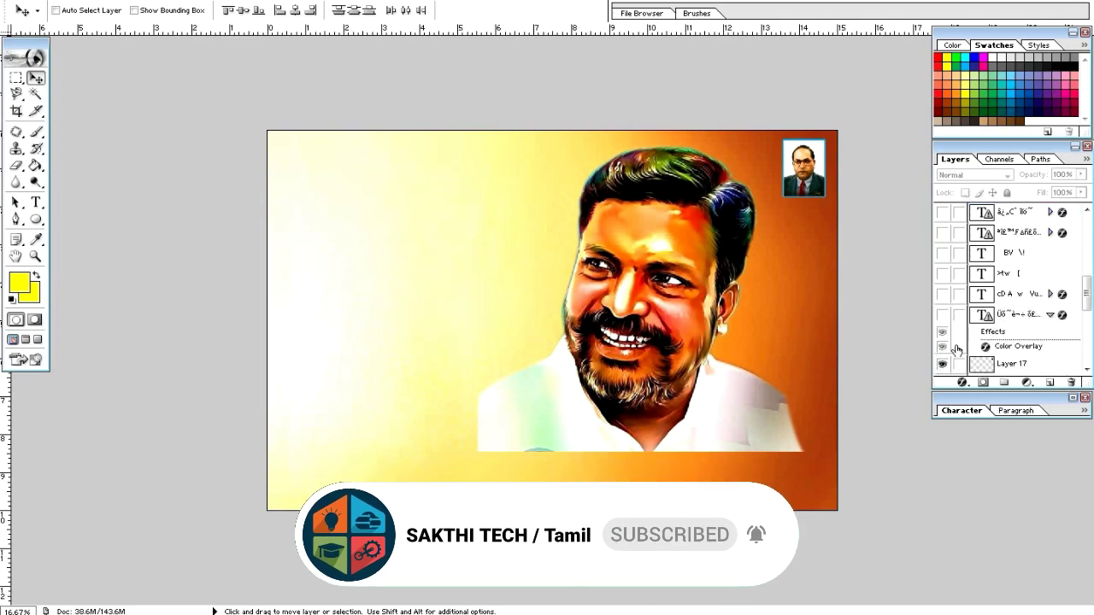
scroll(946, 320, "down", 2)
left_click(943, 304)
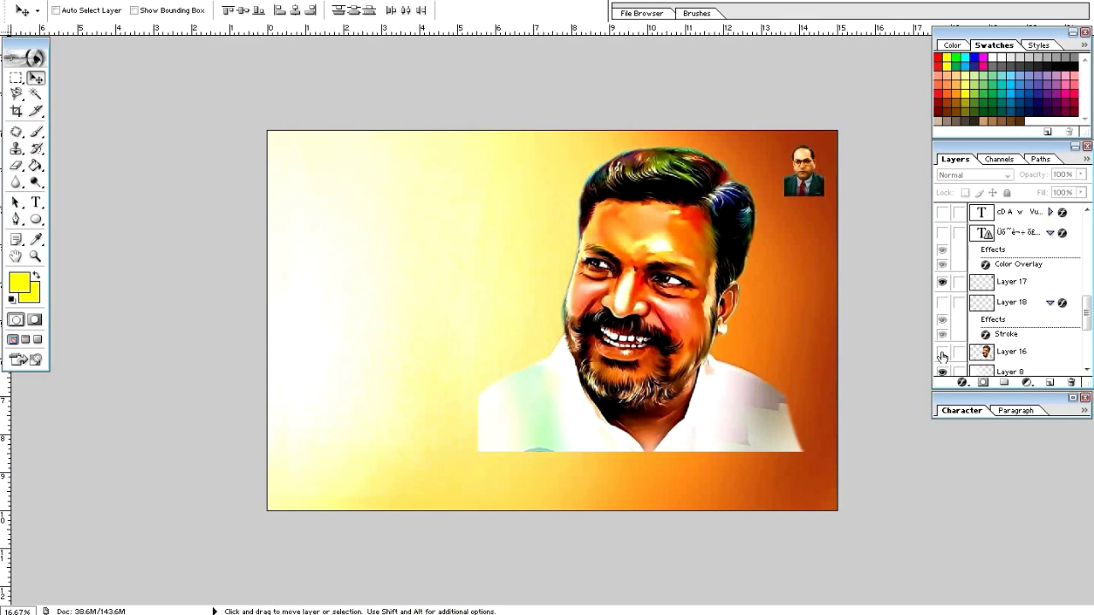
left_click(943, 355)
Step: Hide Hue/Saturation, Curves 3, Curves 1, the Background, and finally the small corner portrait
scroll(944, 342, "down", 2)
left_click_drag(942, 291, 941, 312)
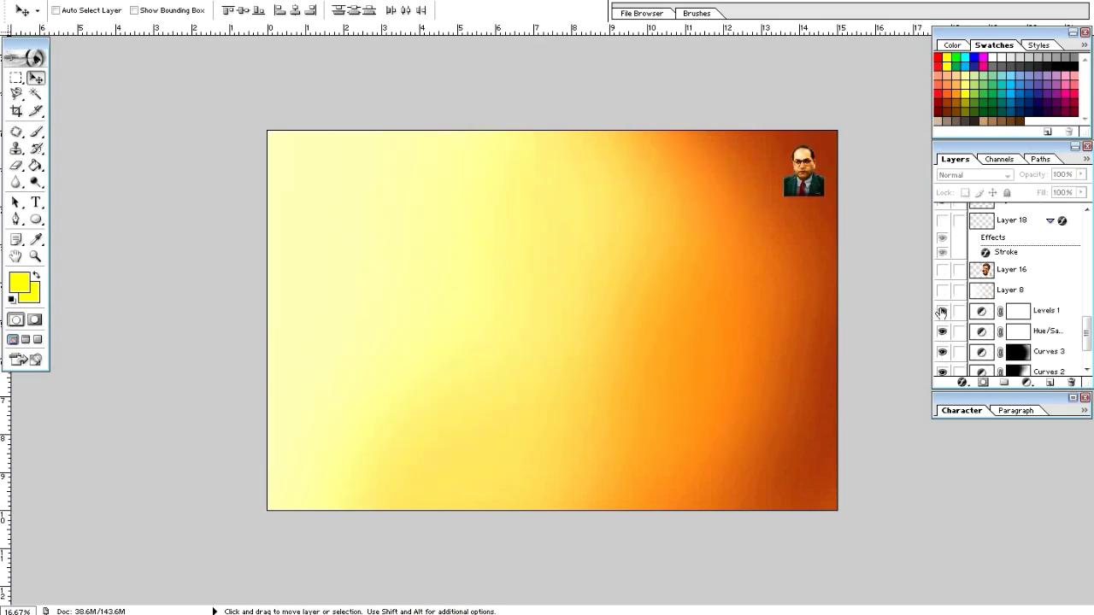
left_click(942, 332)
left_click(943, 352)
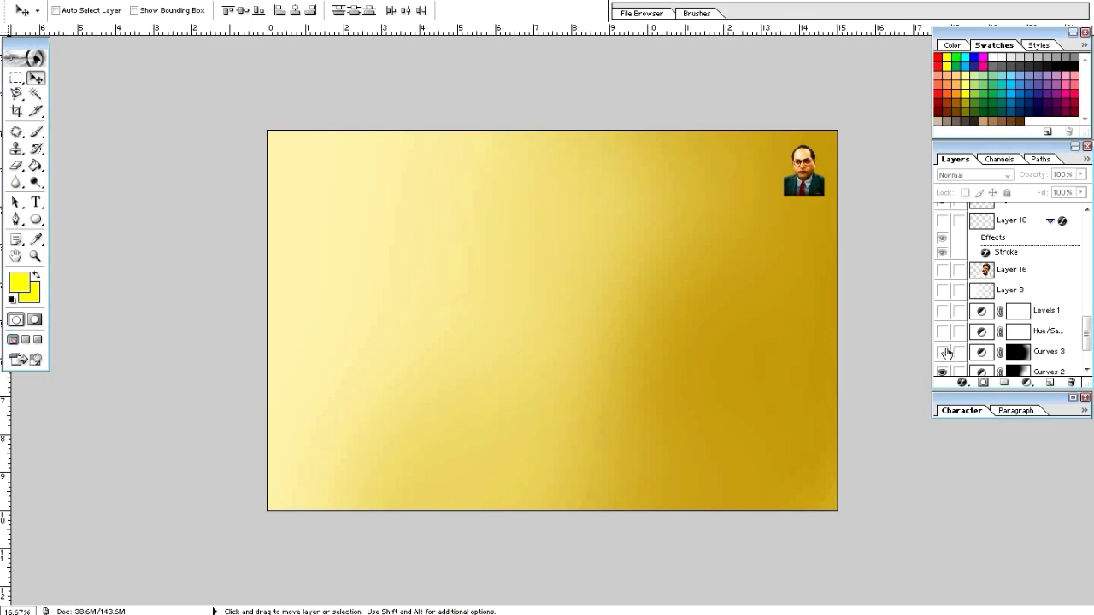
scroll(946, 353, "down", 2)
left_click(942, 344)
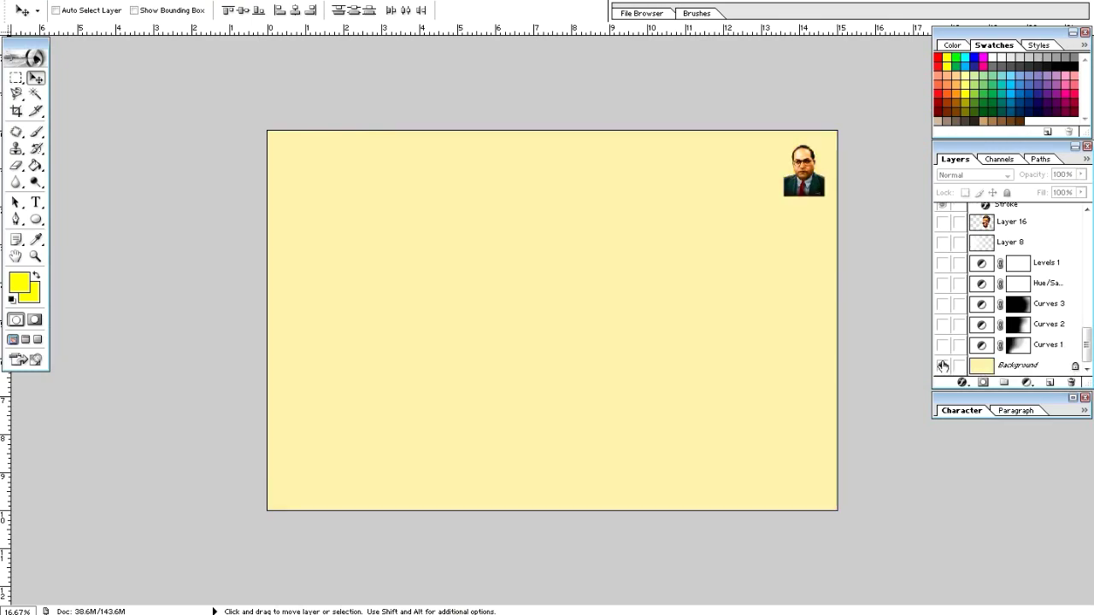
left_click(943, 365)
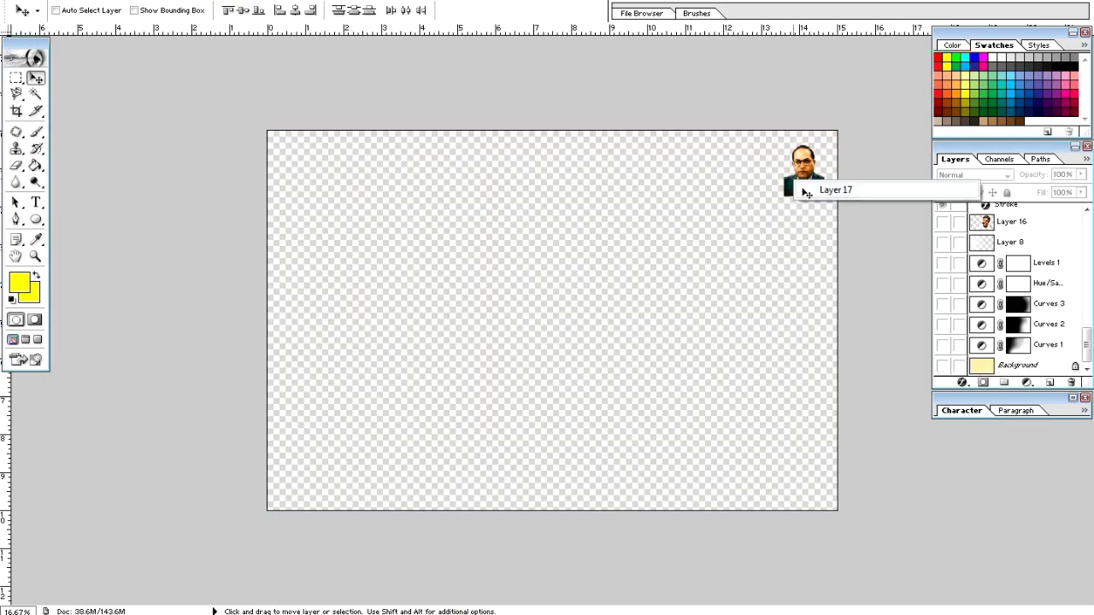
left_click_drag(794, 184, 930, 231)
left_click(942, 213)
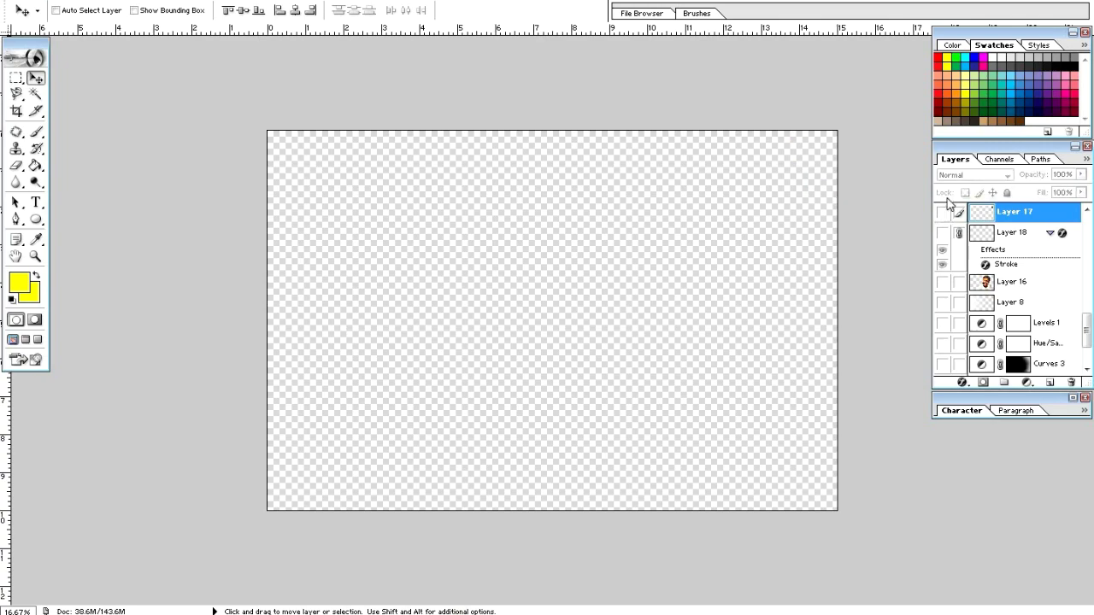
Step: Return thiruma birth 1.psd to a regular window and close it, discarding changes
key("f")
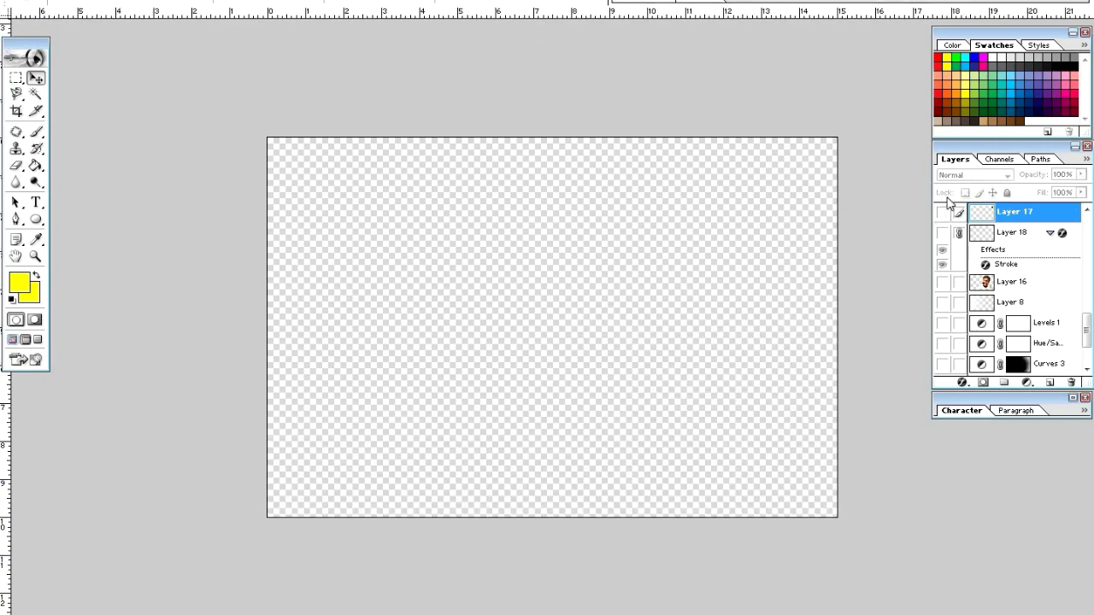
key("f")
key("f")
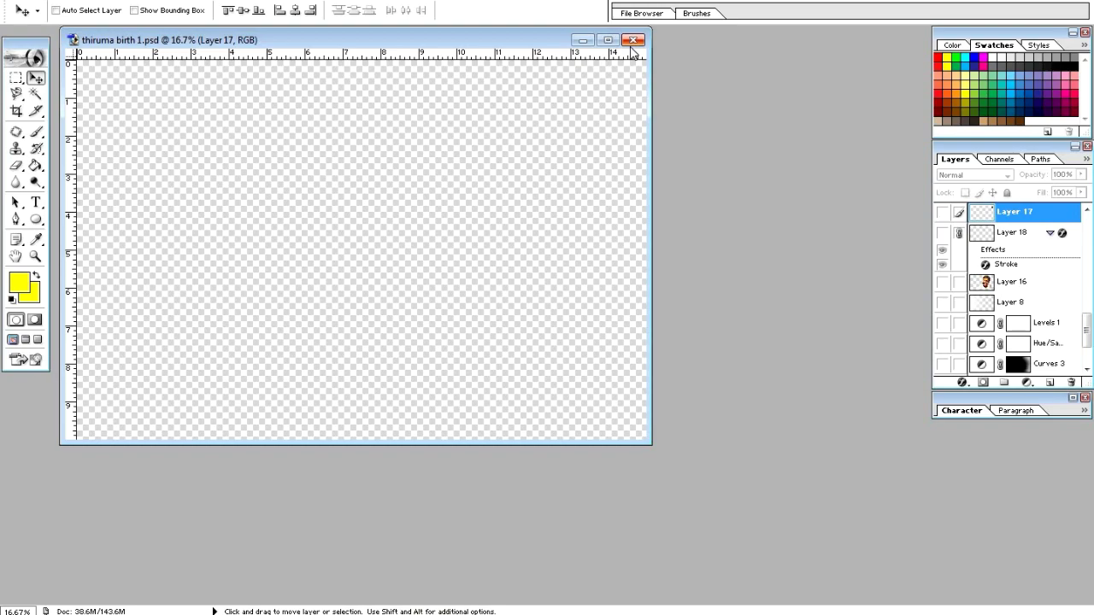
left_click(633, 39)
left_click(532, 221)
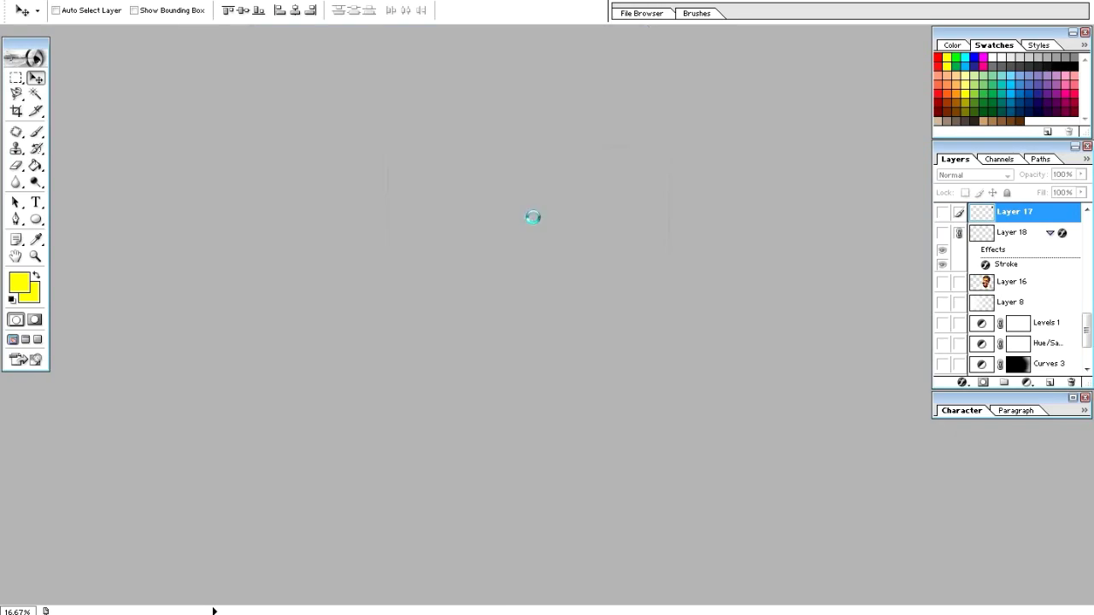